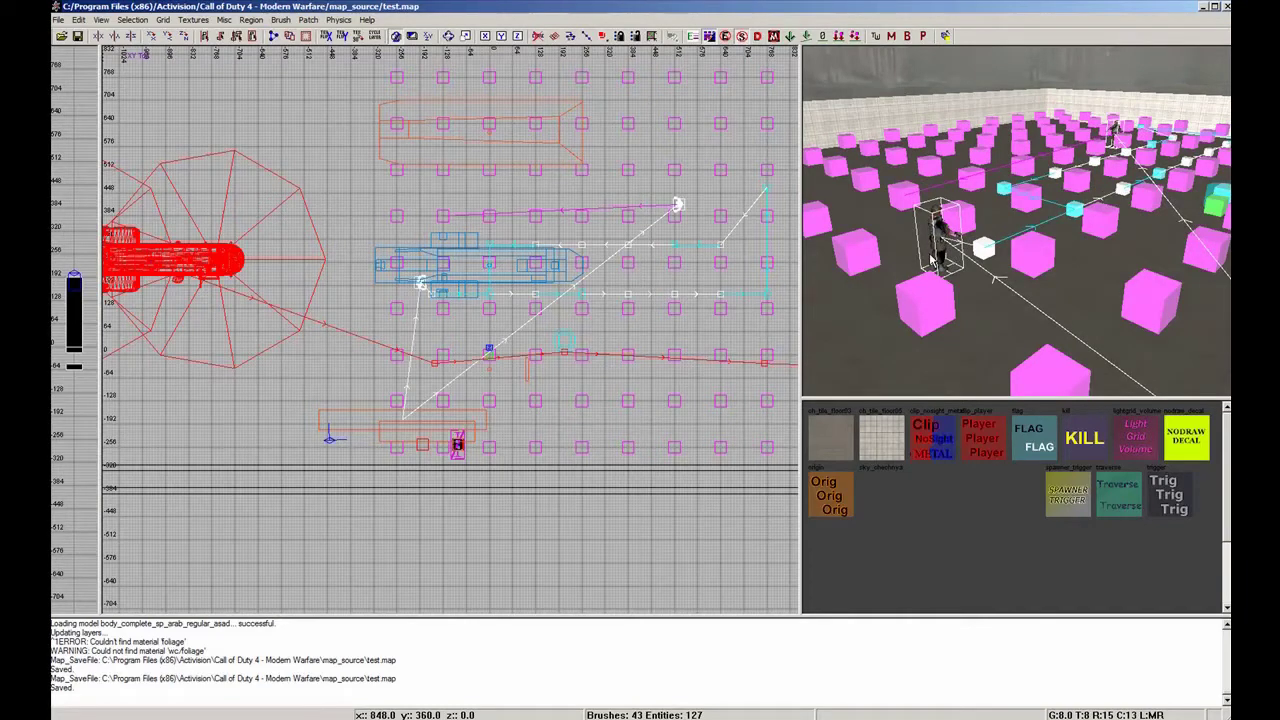
- Select the armed enemy actor standing at the start of the patrol path and open its entity properties
mouse_move(952, 266)
right_down()
mouse_move(990, 254)
mouse_move(940, 268)
mouse_move(955, 268)
right_up()
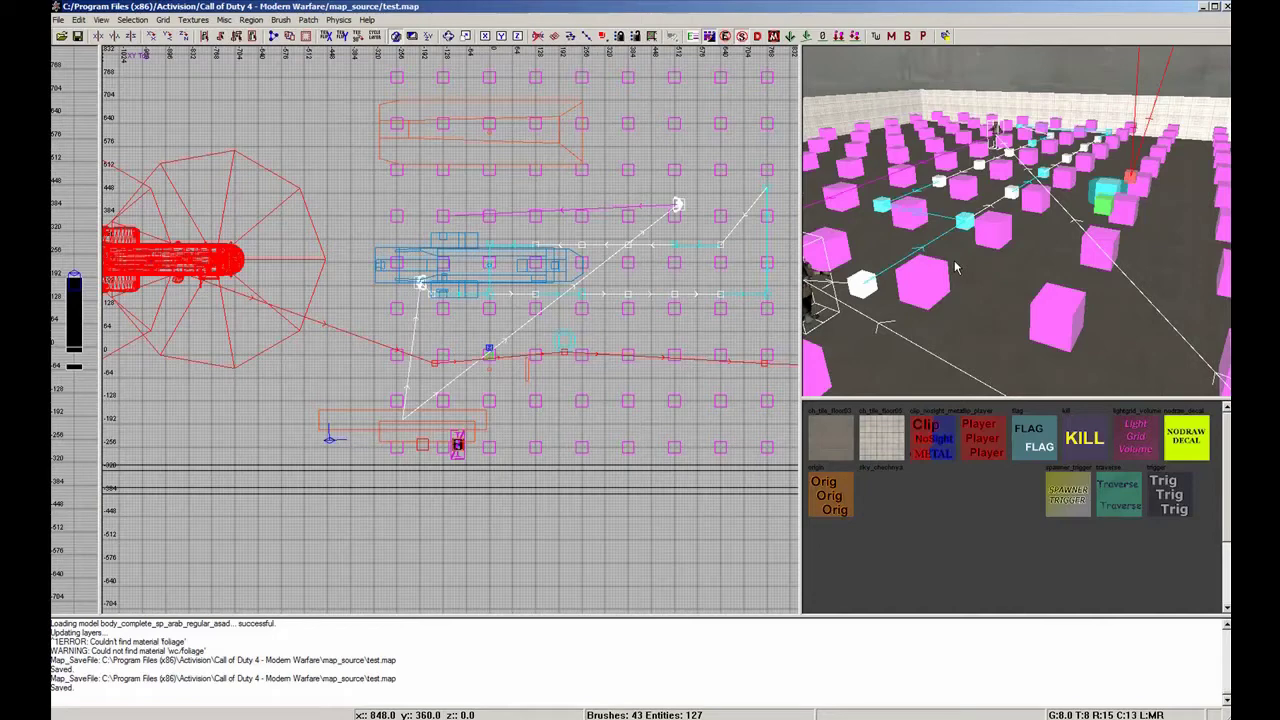
mouse_move(961, 254)
right_down()
mouse_move(958, 225)
mouse_move(860, 210)
mouse_move(961, 256)
right_up()
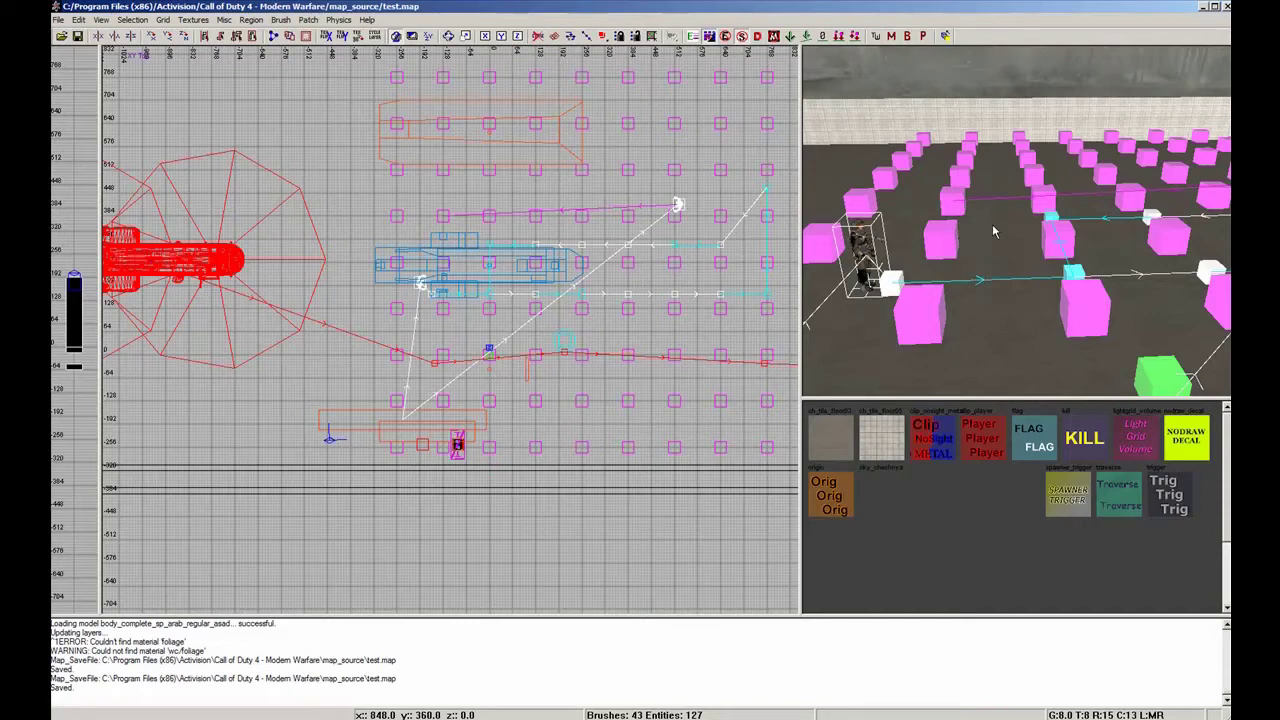
right_drag(932, 305, 985, 328)
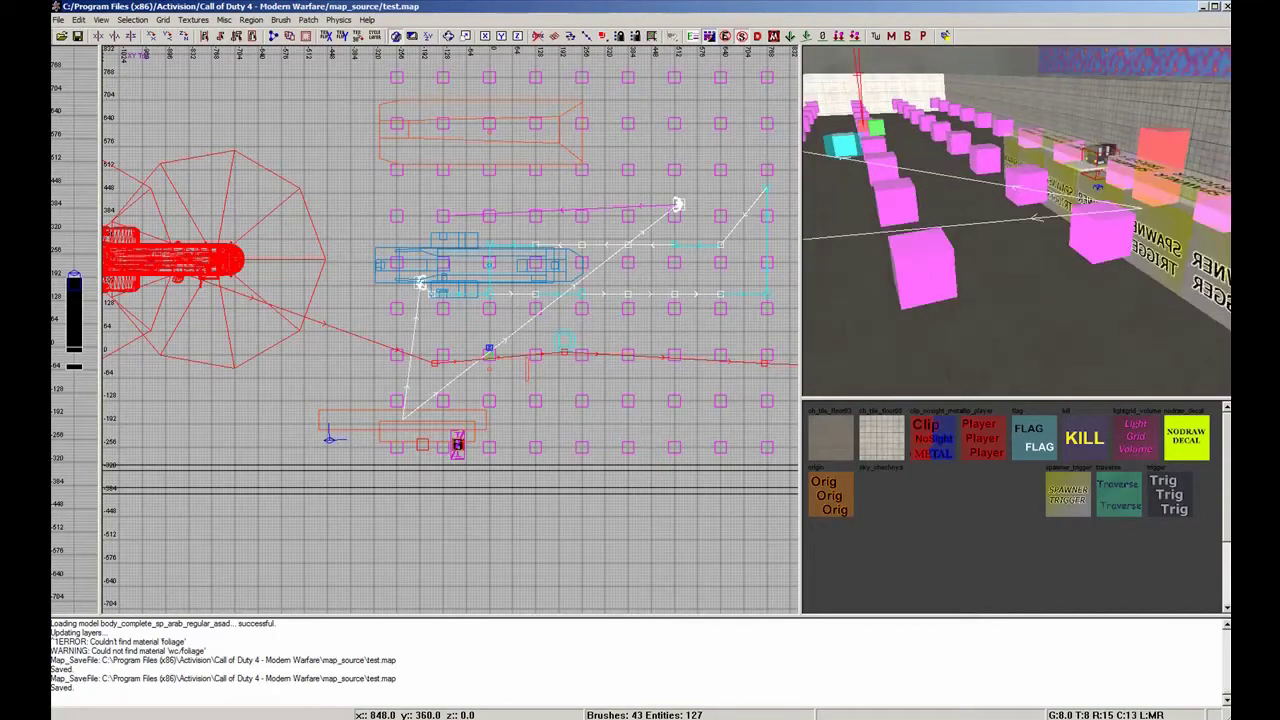
shift+click(1182, 224)
mouse_move(1116, 244)
right_down()
mouse_move(1045, 246)
mouse_move(1110, 250)
mouse_move(1072, 254)
right_up()
key(Escape)
shift+click(1071, 248)
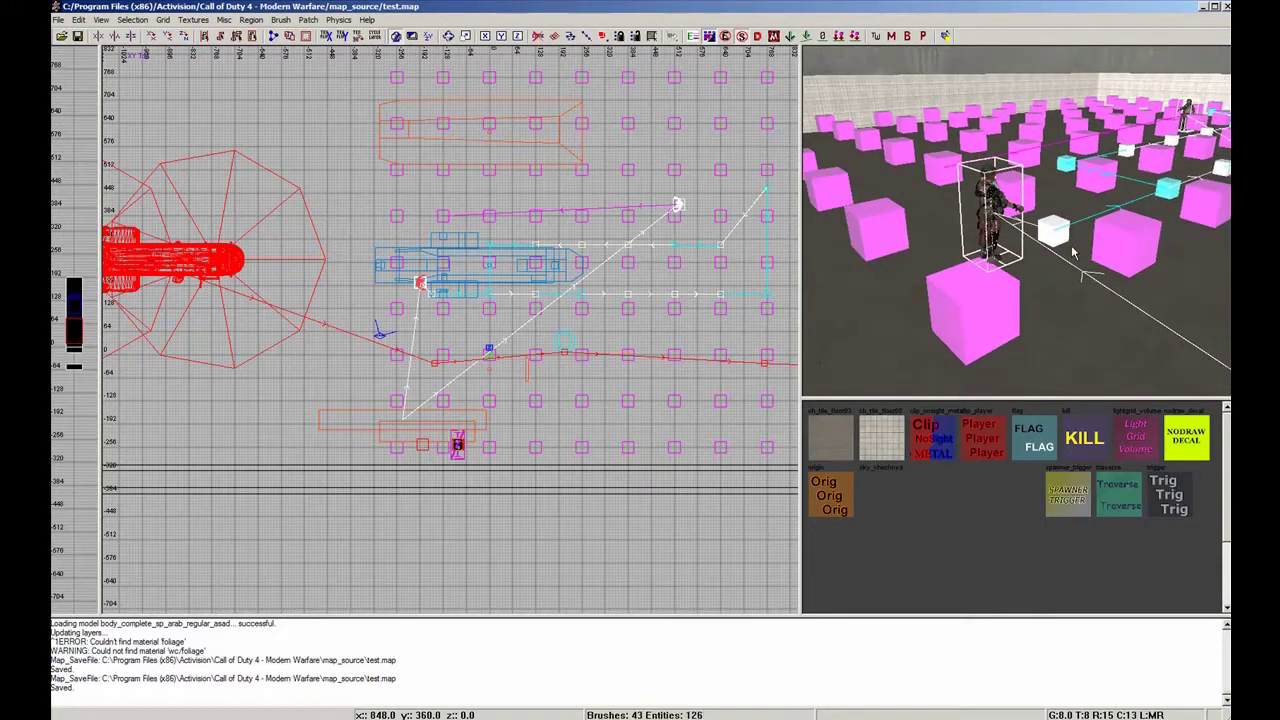
key(n)
mouse_move(1028, 271)
right_down()
mouse_move(1034, 245)
mouse_move(1070, 225)
mouse_move(1022, 275)
mouse_move(1065, 245)
mouse_move(1000, 240)
mouse_move(1031, 276)
right_up()
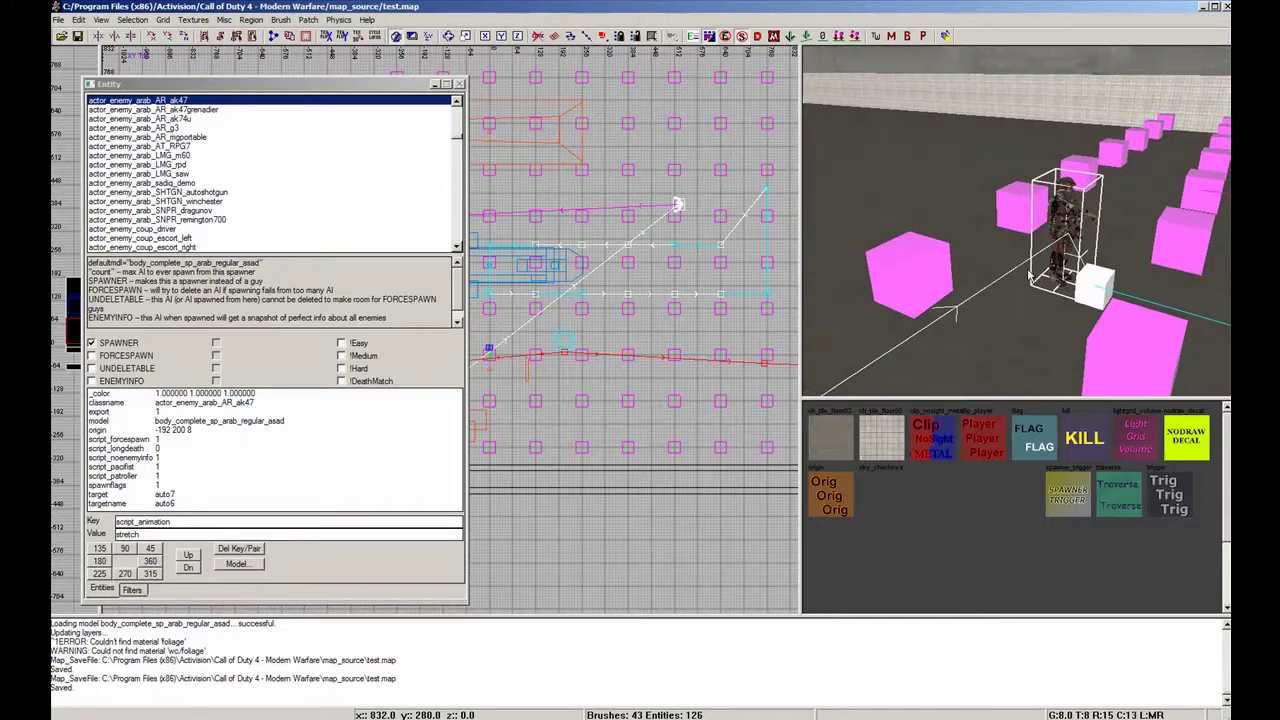
key(Escape)
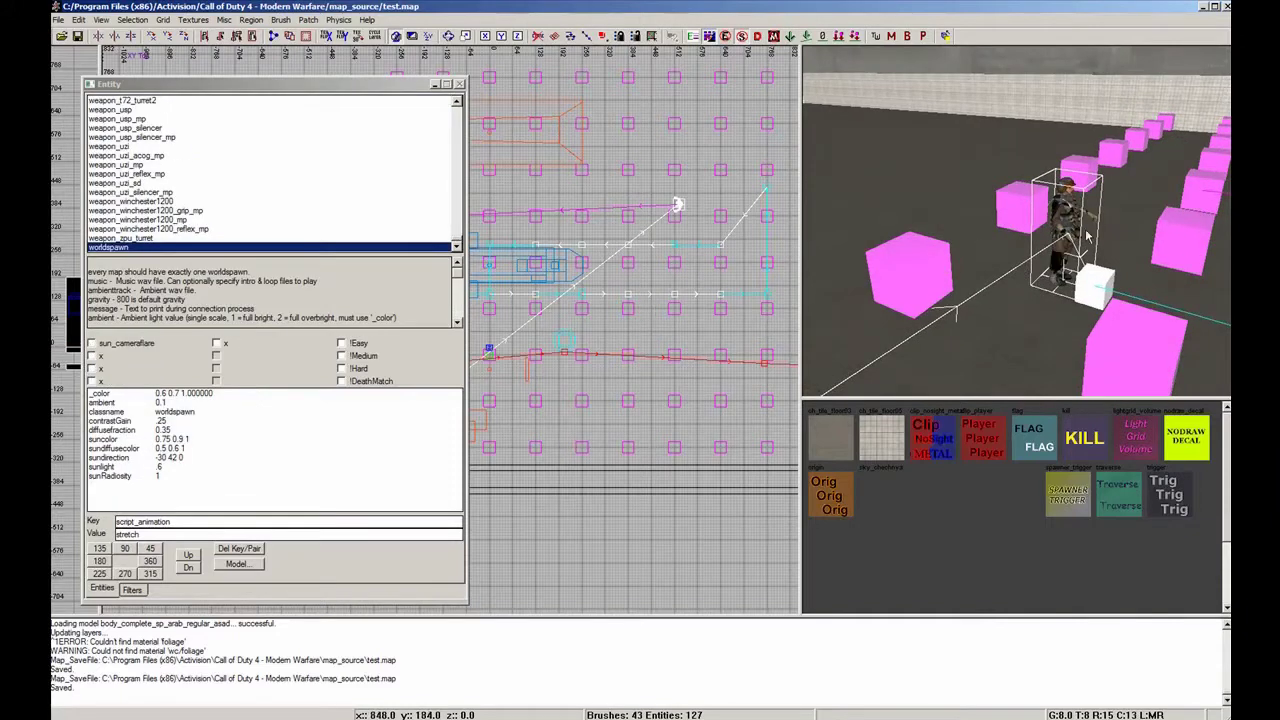
shift+click(1078, 237)
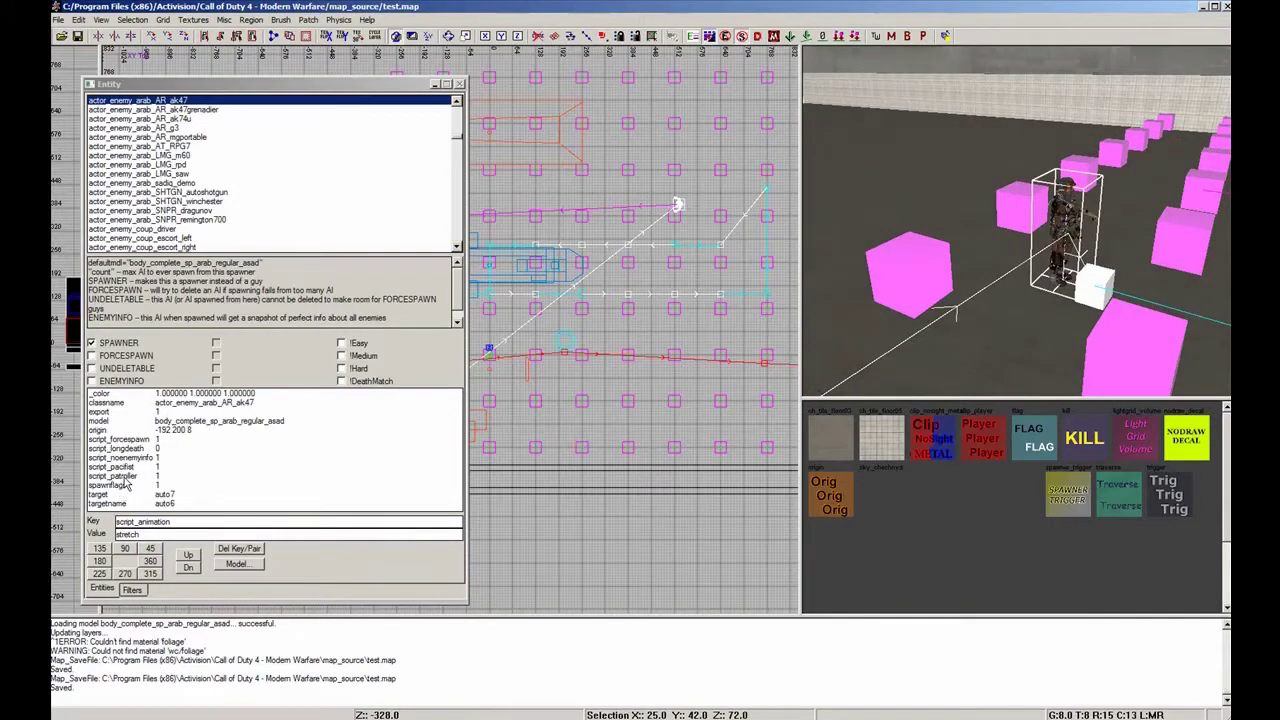
- Examine the actor's script_patroller, script_forcespawn, script_longdeath, script_noenemyinfo and script_pacifist entries, and deselect the actor
click(125, 476)
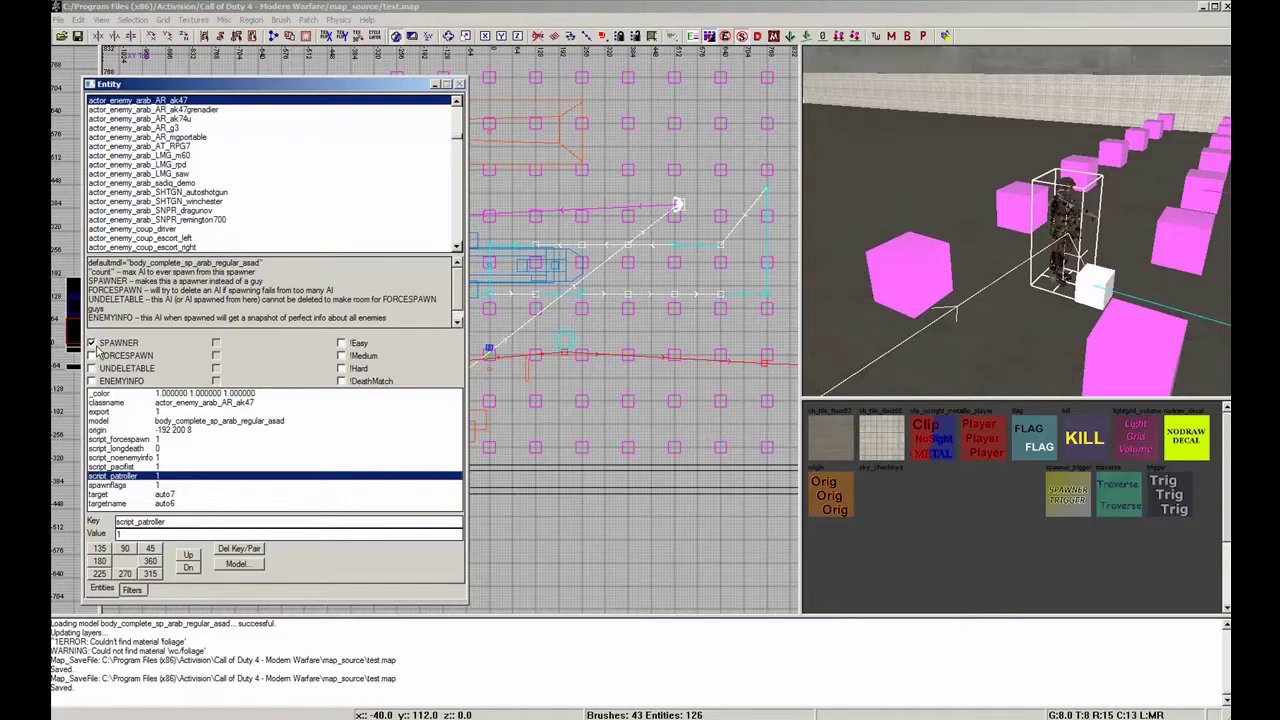
right_drag(994, 275, 1035, 261)
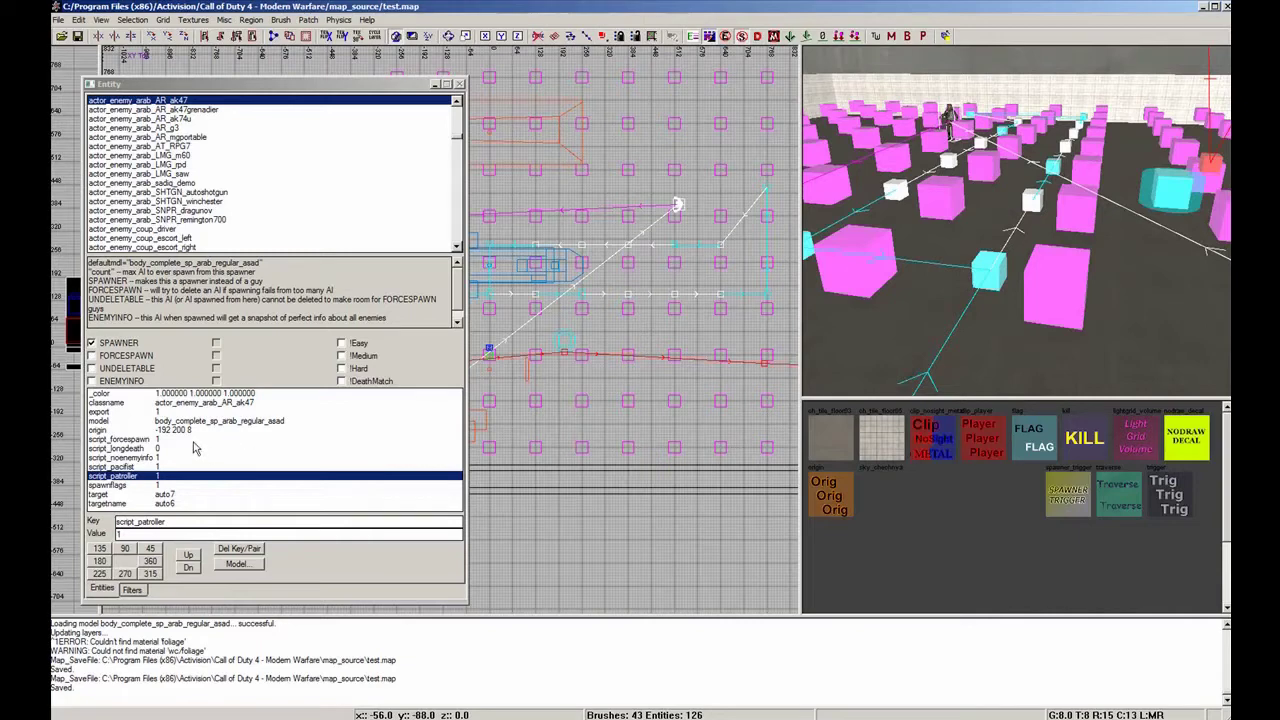
click(196, 440)
right_drag(973, 250, 973, 250)
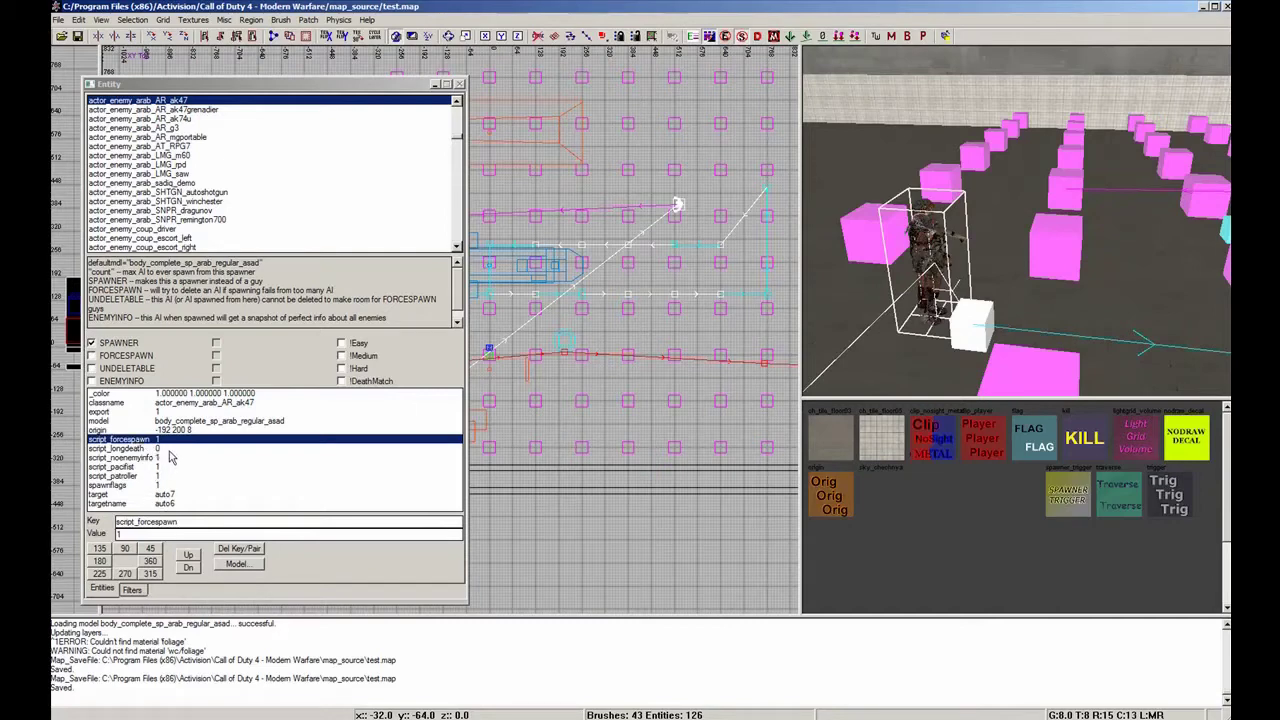
click(168, 450)
right_drag(989, 304, 1045, 306)
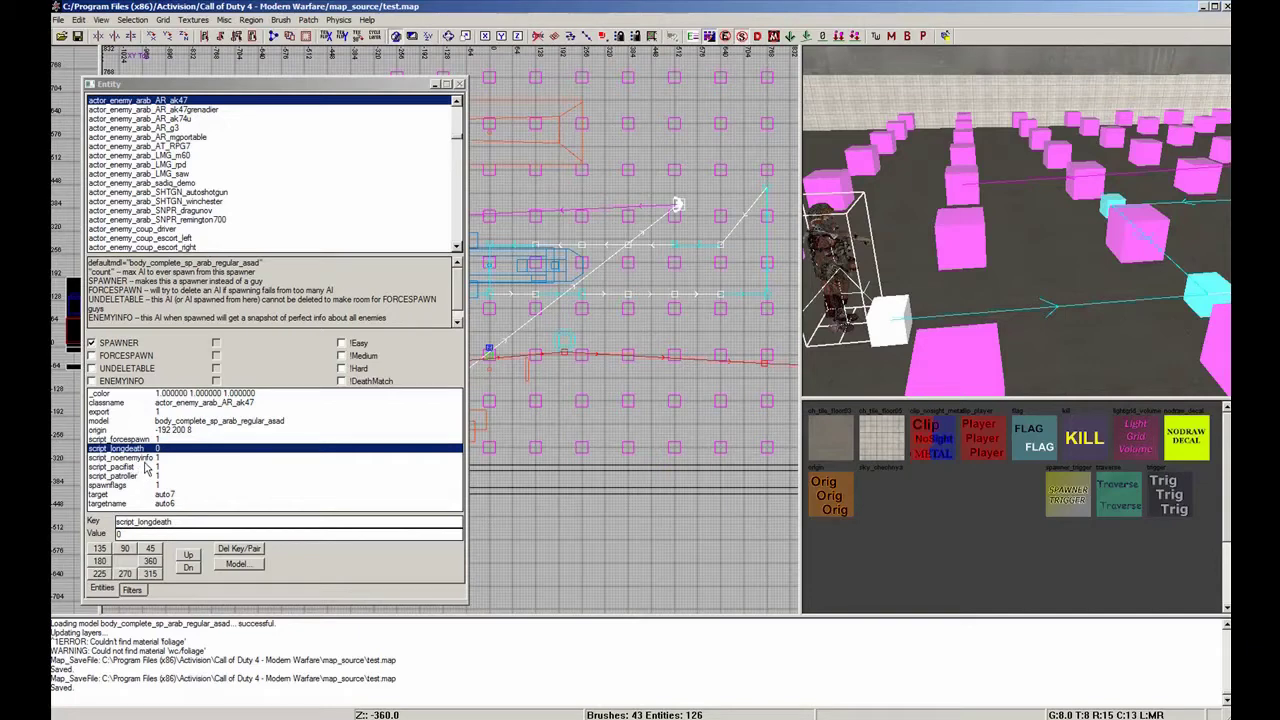
click(148, 459)
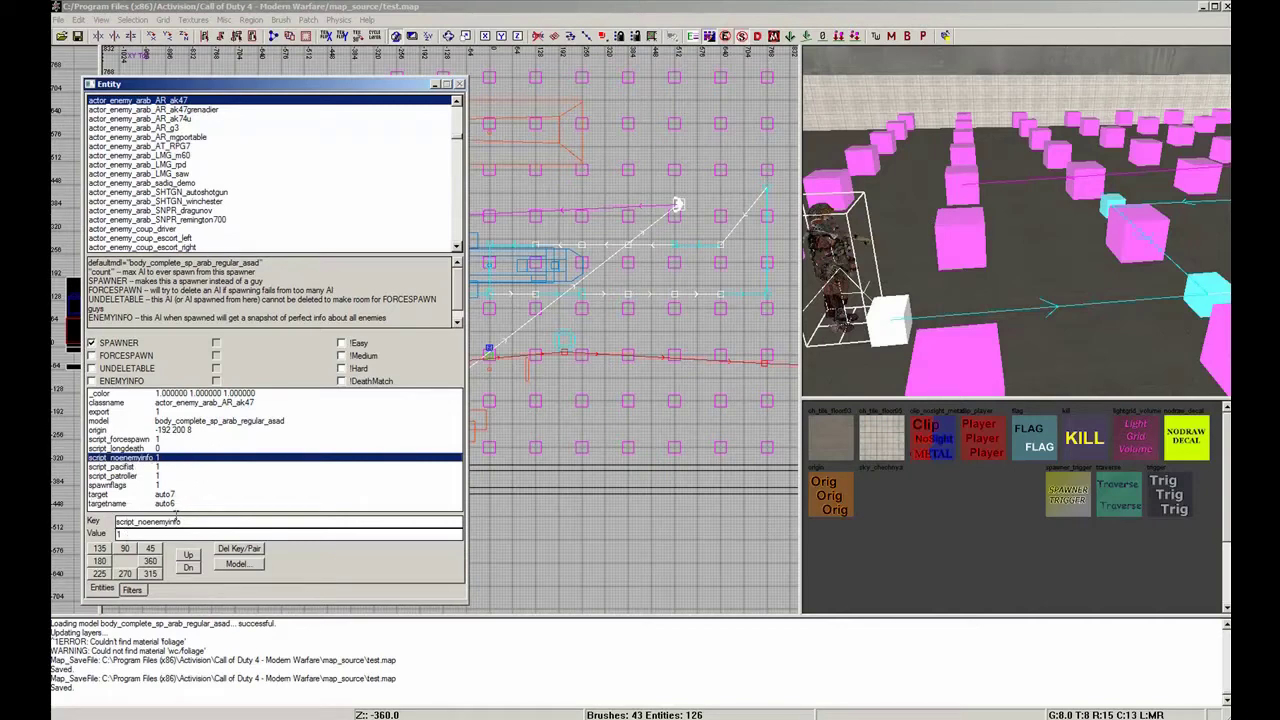
click(157, 467)
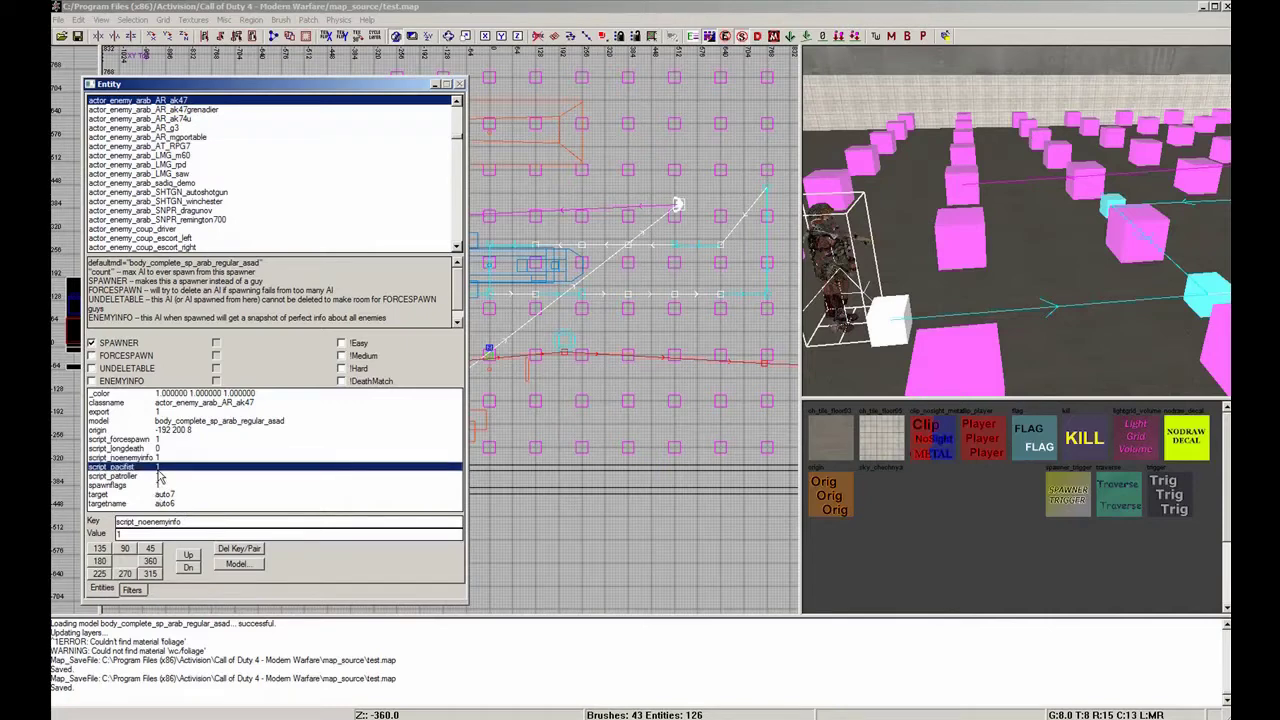
mouse_move(1068, 287)
right_down()
mouse_move(1030, 300)
mouse_move(1070, 298)
mouse_move(1045, 298)
mouse_move(1061, 280)
right_up()
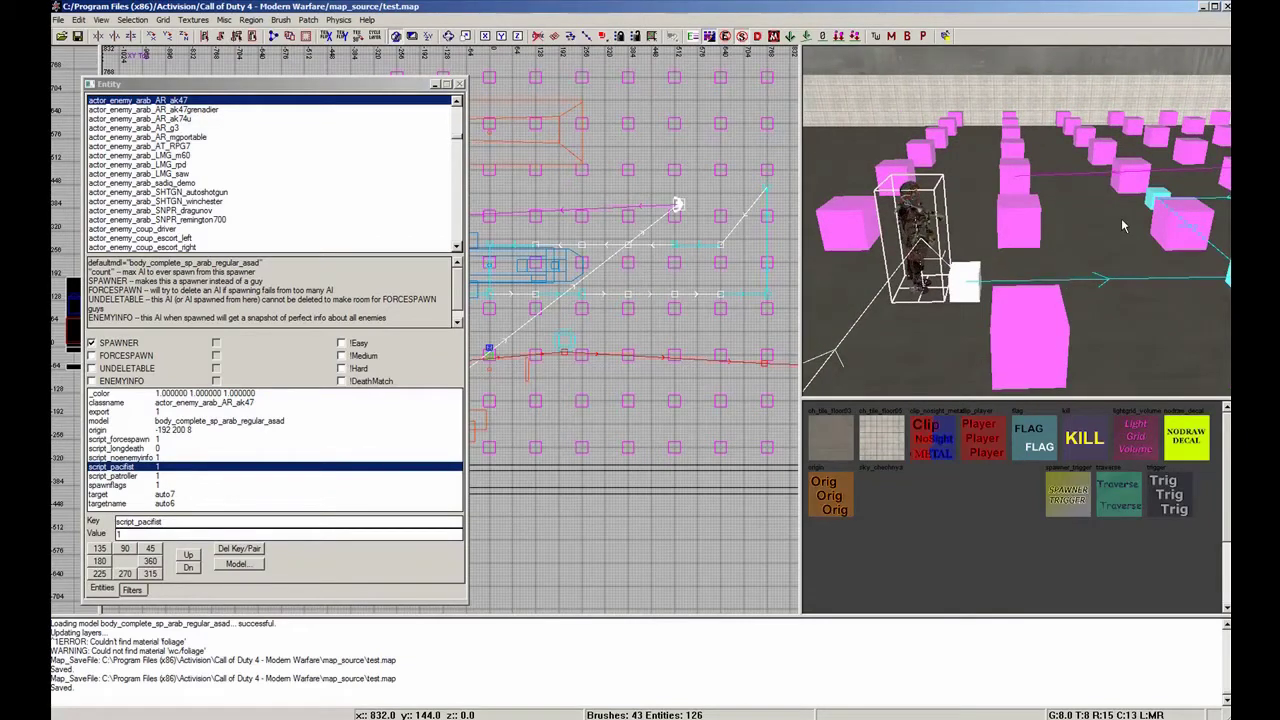
mouse_move(966, 283)
right_down()
mouse_move(960, 268)
mouse_move(966, 286)
right_up()
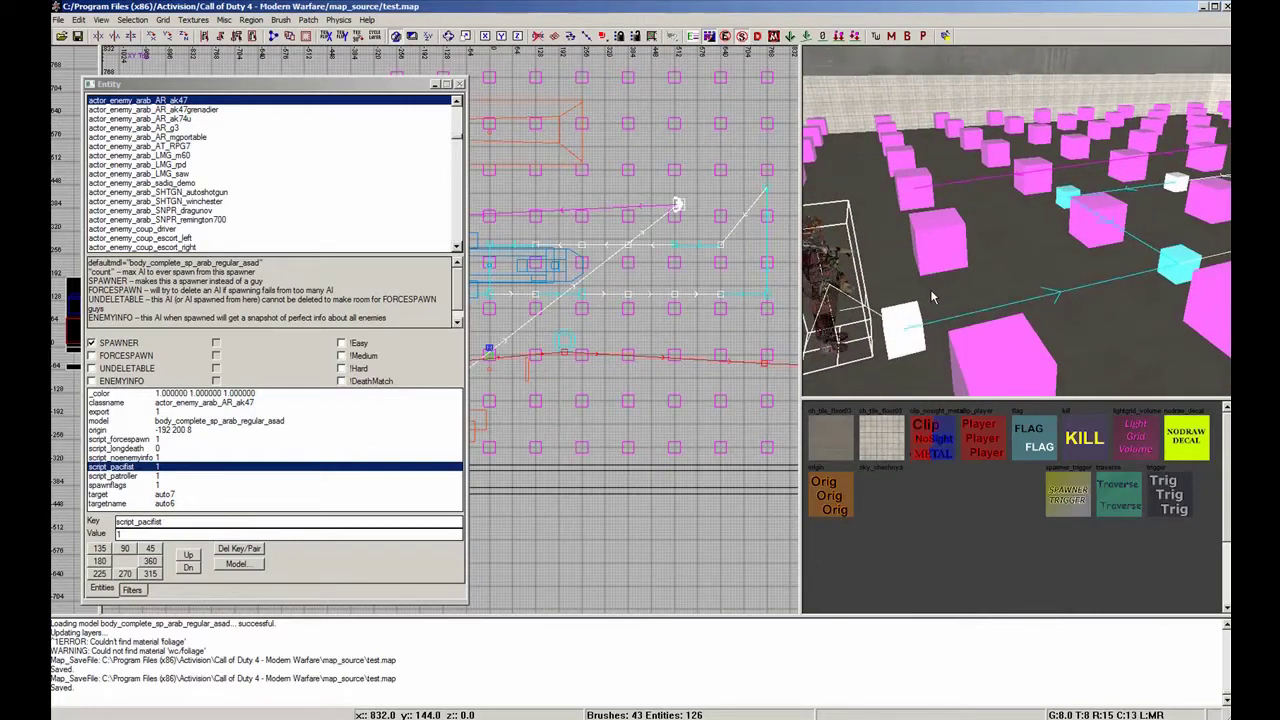
mouse_move(931, 296)
right_down()
mouse_move(942, 308)
mouse_move(933, 289)
mouse_move(930, 332)
right_up()
key(Escape)
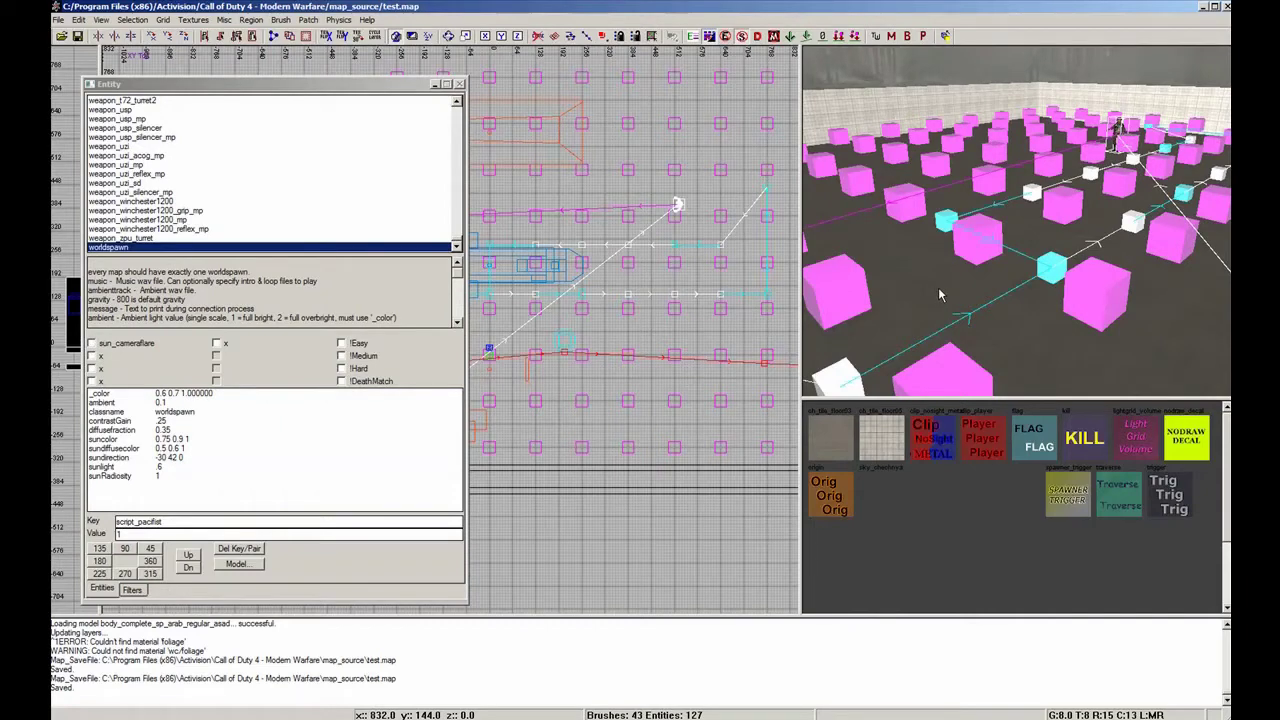
- Close the entity window, highlight the pink path nodes lining the patrol route, and clear the selection
right_drag(996, 260, 1004, 264)
key(f)
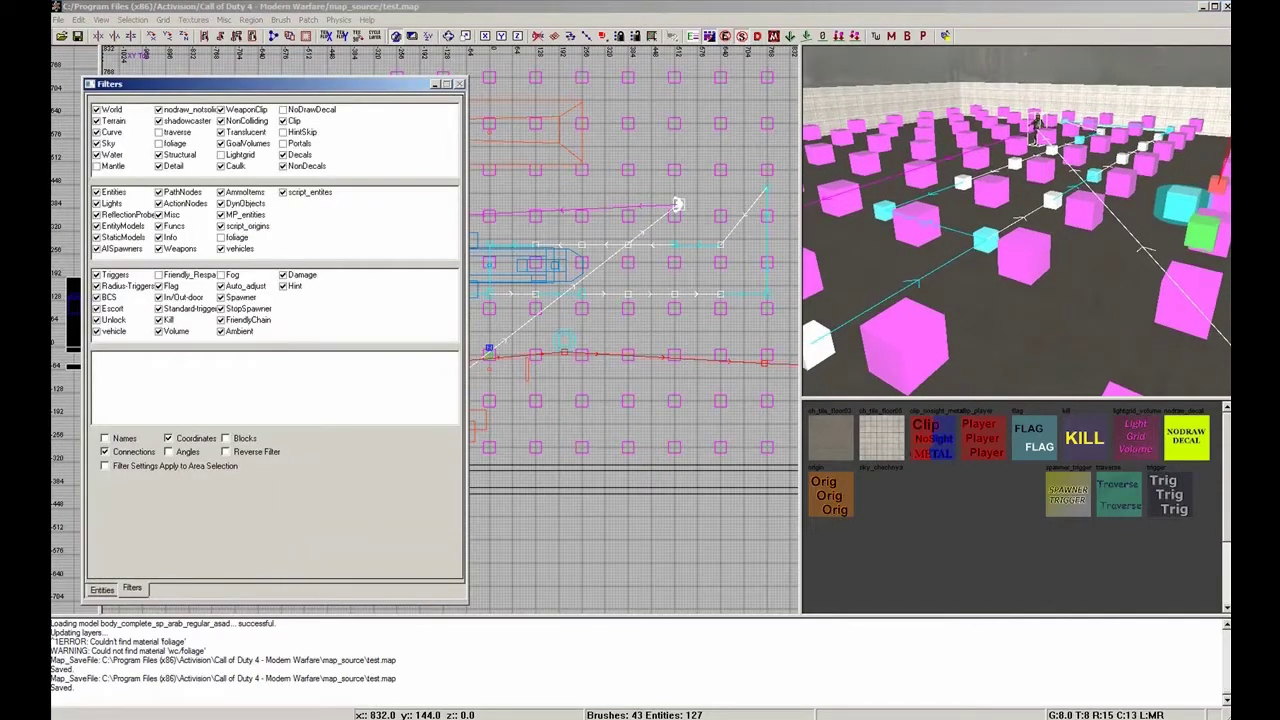
key(f)
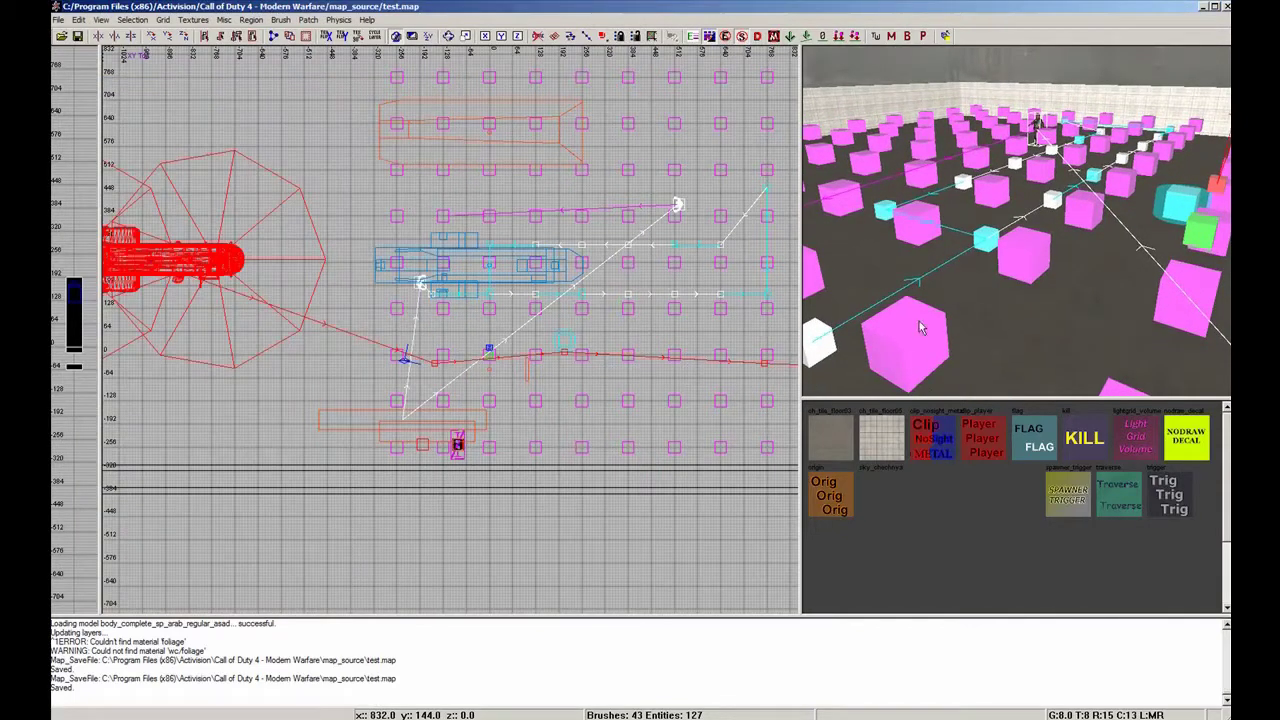
shift+click(912, 340)
shift+click(1037, 254)
shift+click(1093, 197)
shift+click(1118, 179)
shift+click(1142, 166)
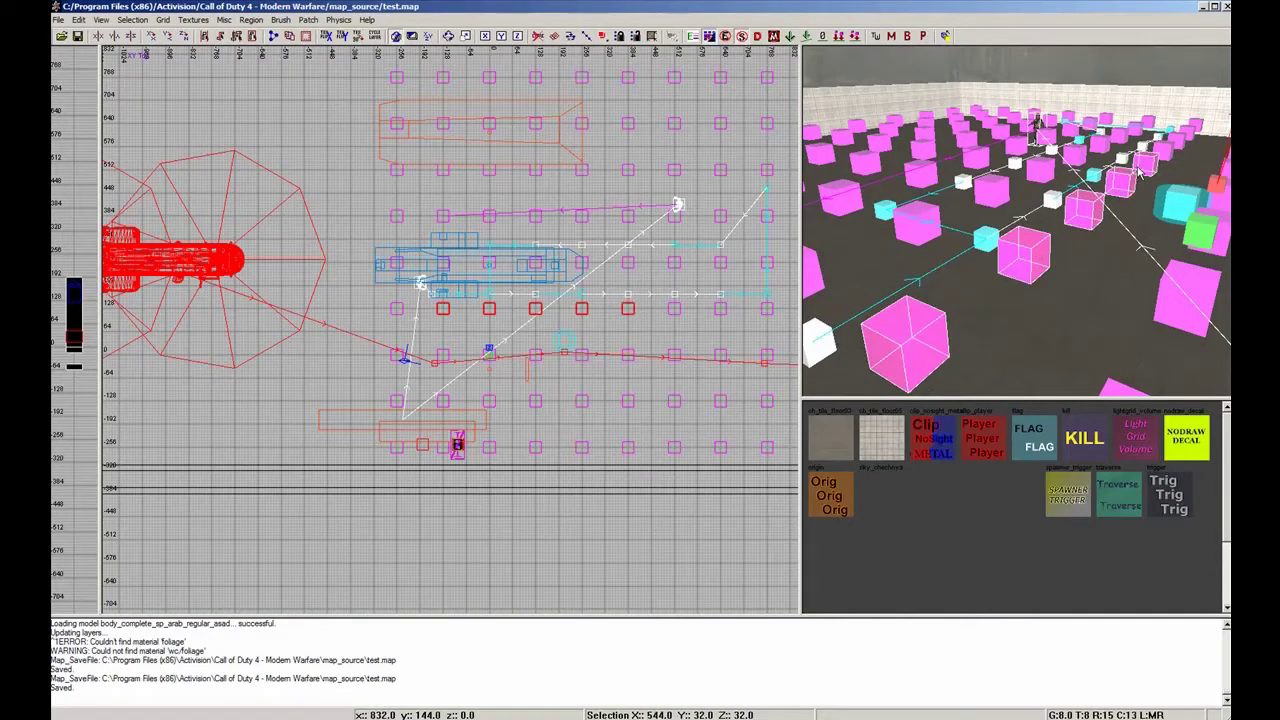
shift+click(1079, 158)
shift+click(1031, 177)
shift+click(1005, 193)
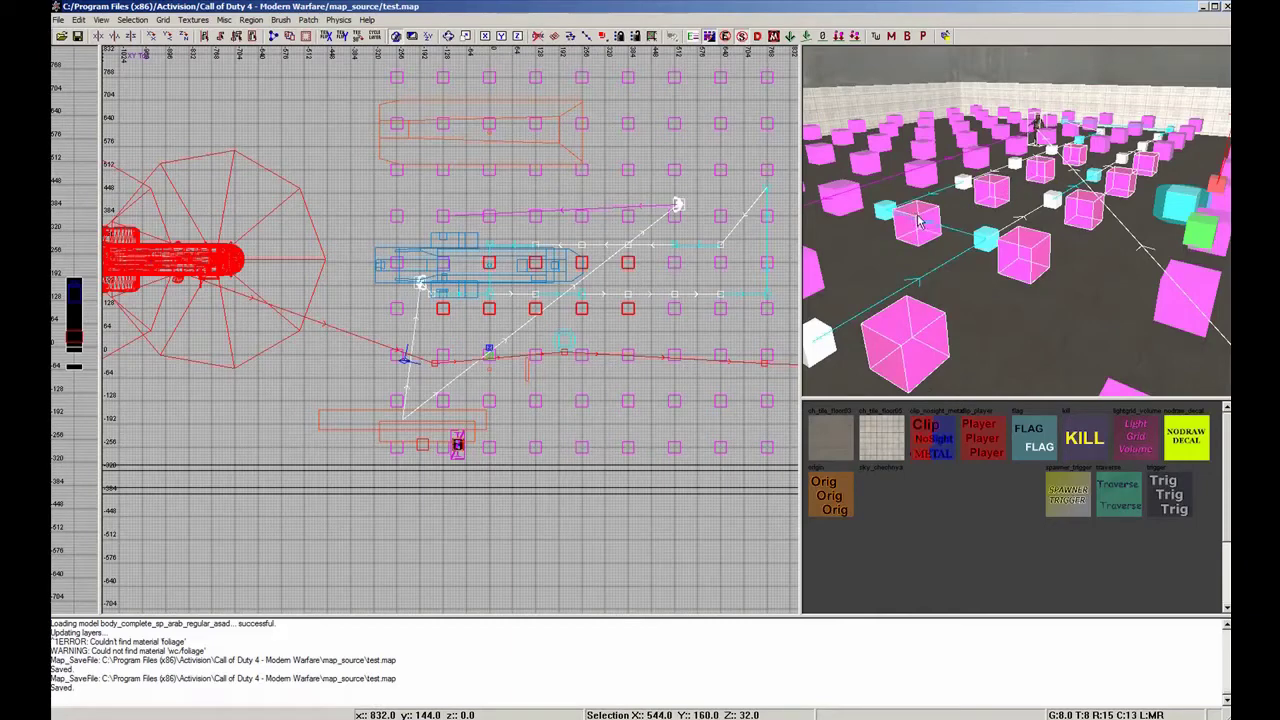
mouse_move(1056, 216)
right_down()
mouse_move(980, 230)
mouse_move(1053, 217)
right_up()
key(Escape)
- Select the white patrol point beside the actor, replace it with the cyan point after it, and open that point's entity properties
shift+click(910, 320)
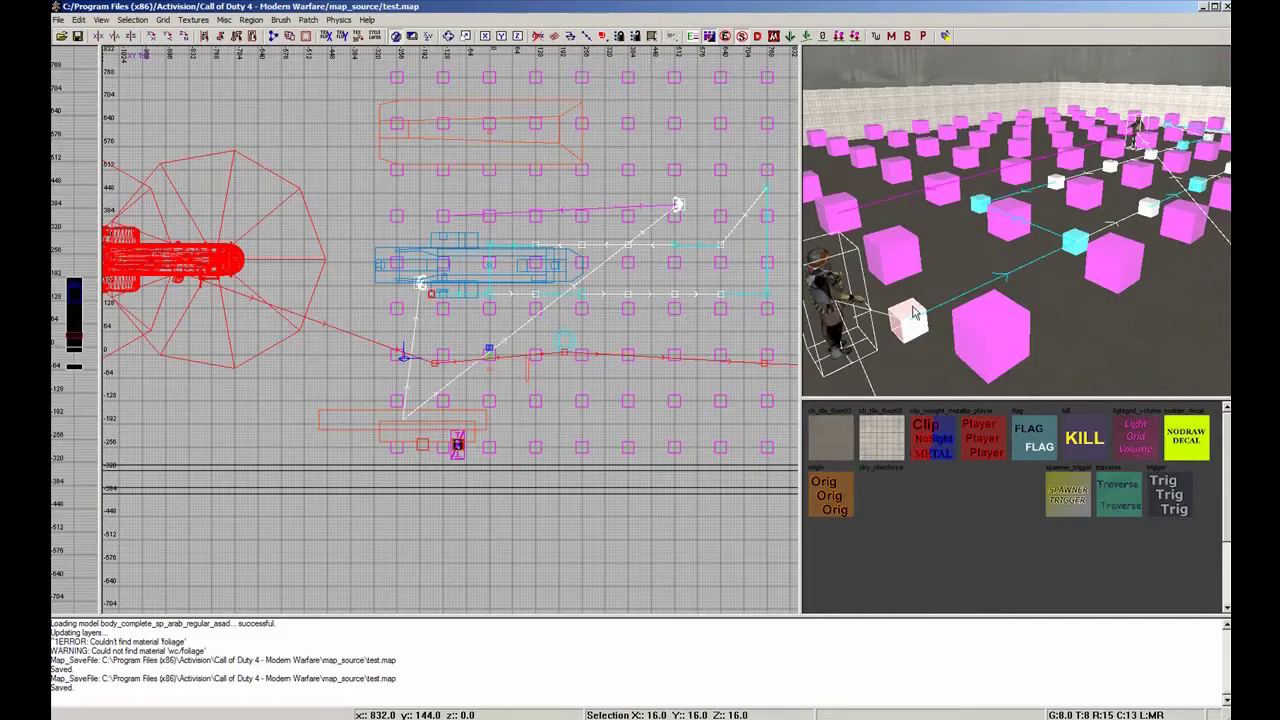
right_drag(950, 278, 1012, 252)
right_click(950, 282)
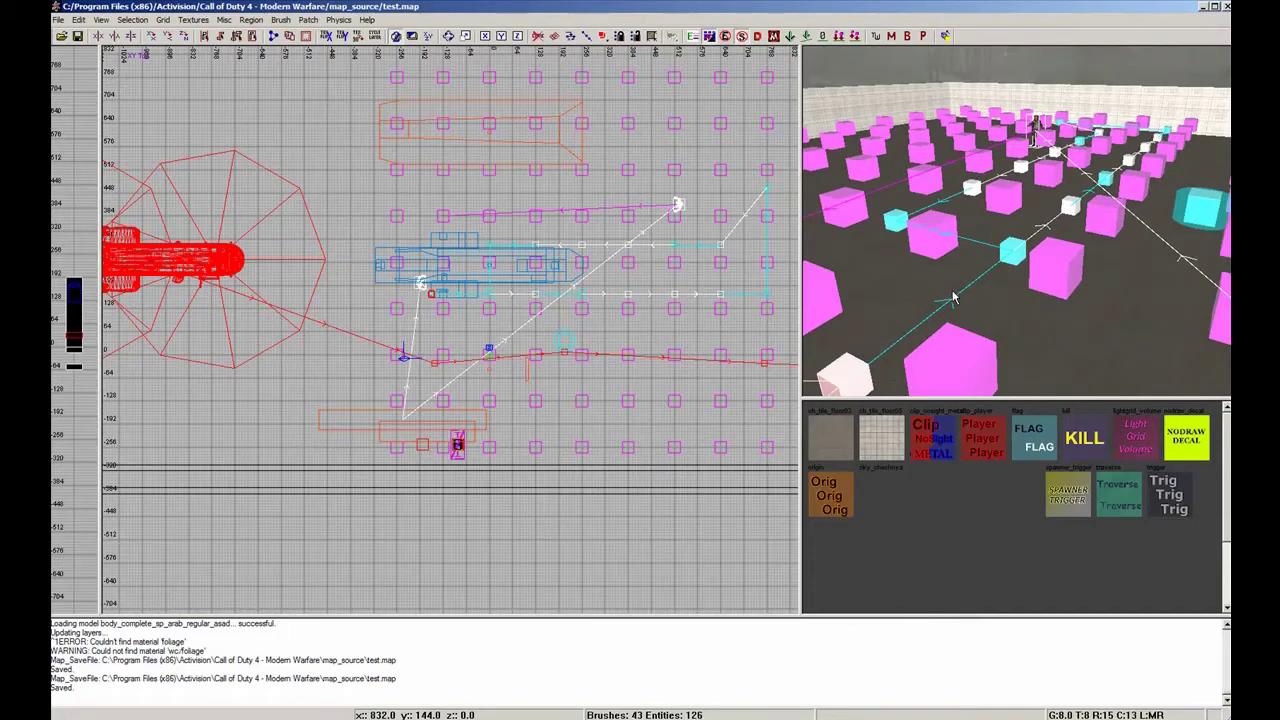
key(Escape)
shift+click(1010, 253)
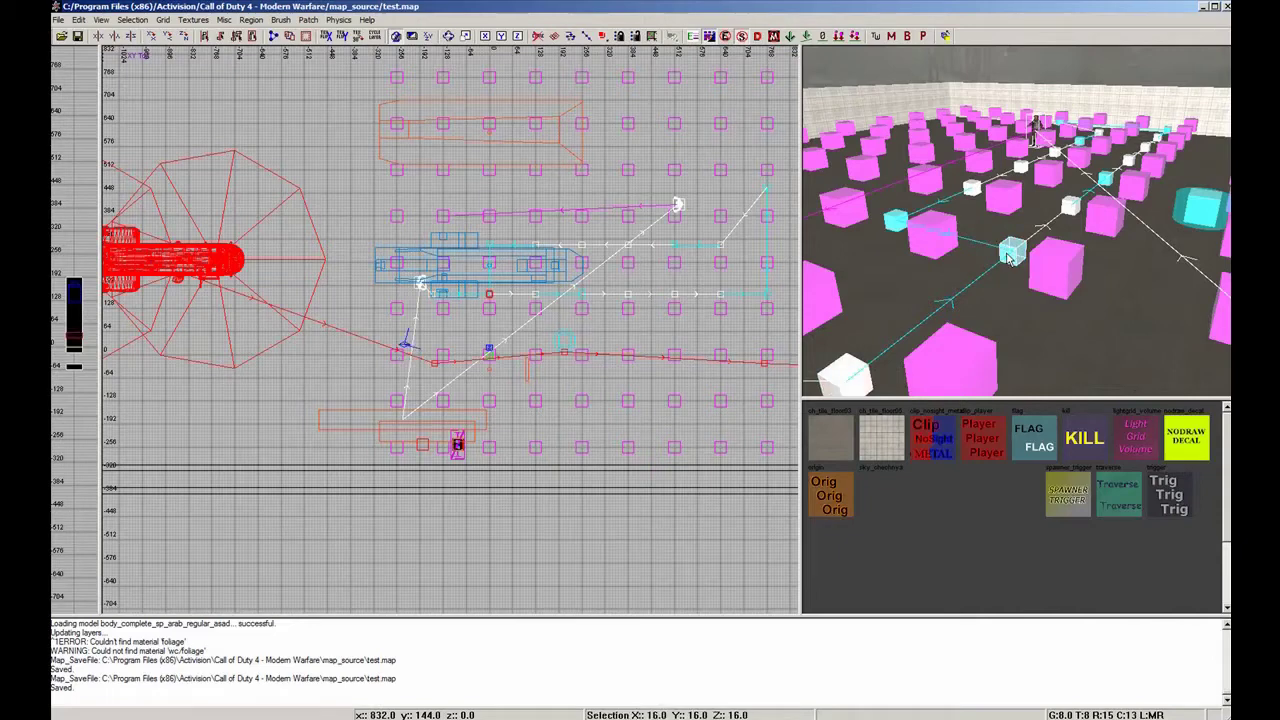
key(n)
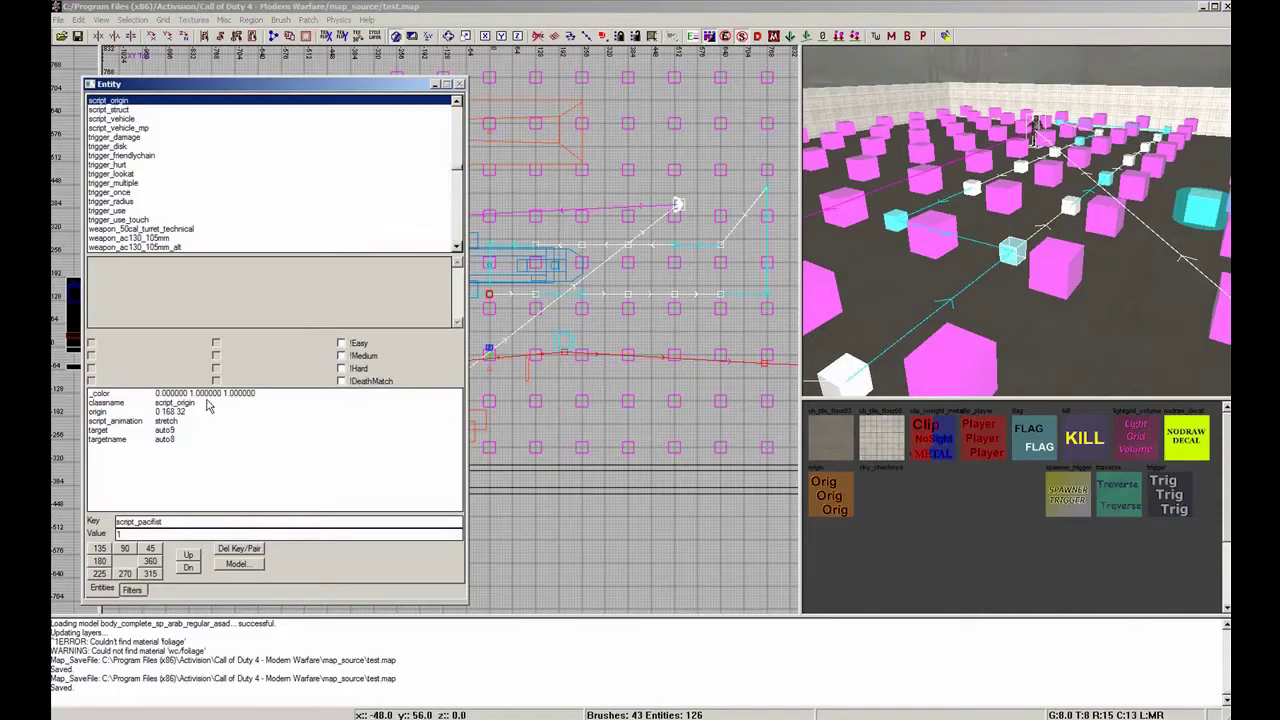
mouse_move(1070, 318)
right_down()
mouse_move(1090, 305)
mouse_move(1073, 230)
mouse_move(1073, 322)
right_up()
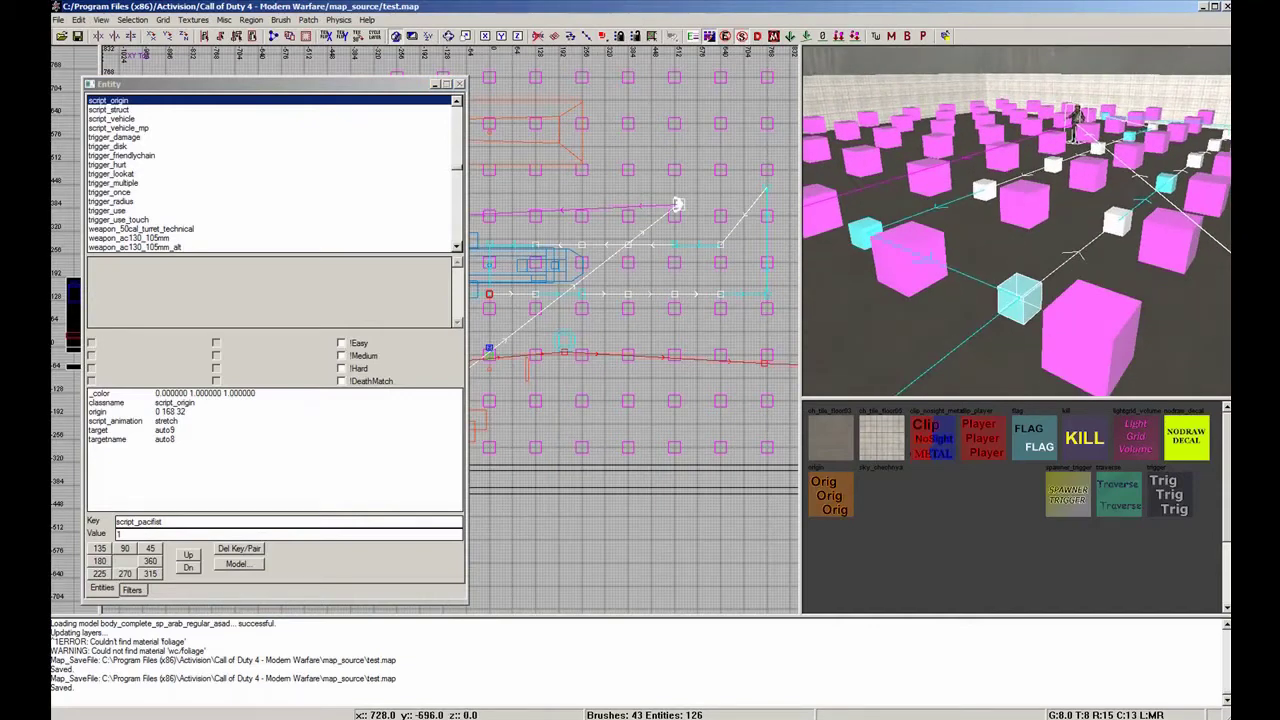
- Switch to Programmer's Notepad and examine the patrol loop and script_animation cases in _patrol.gsc
key(alt+Tab)
click(549, 103)
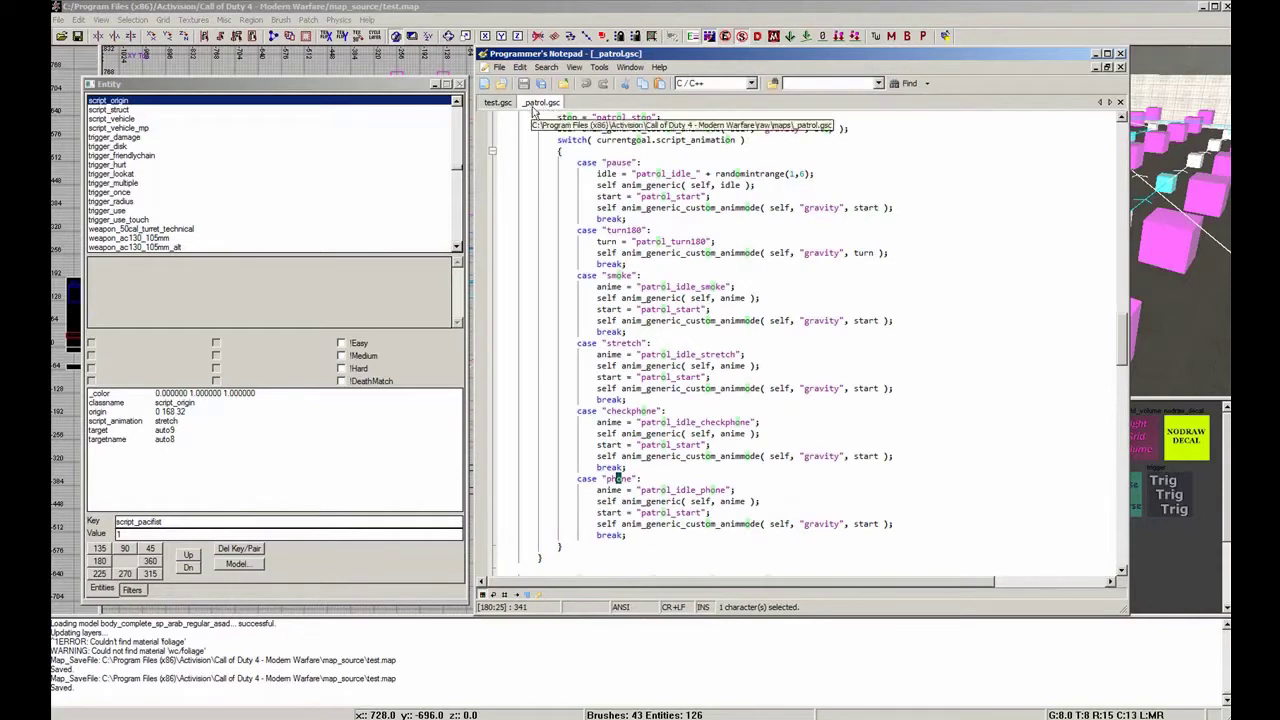
scroll(795, 276, up, 6)
click(790, 266)
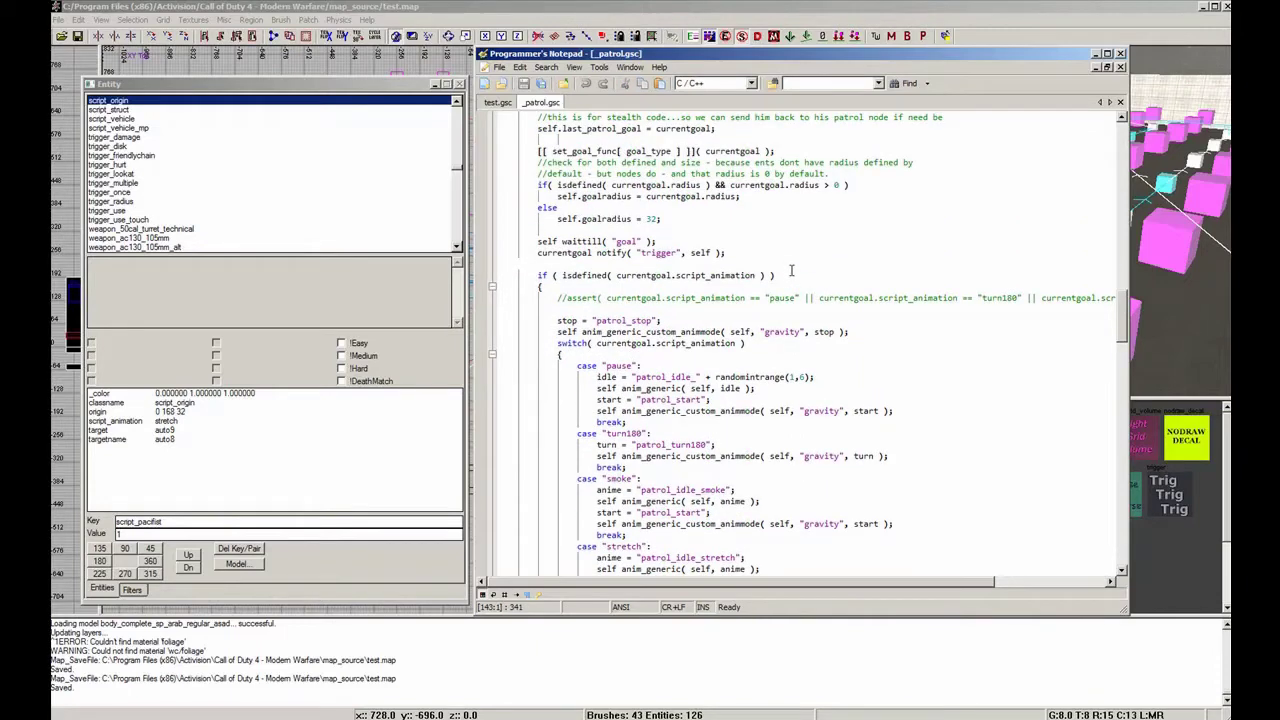
scroll(791, 270, up, 4)
scroll(791, 270, up, 6)
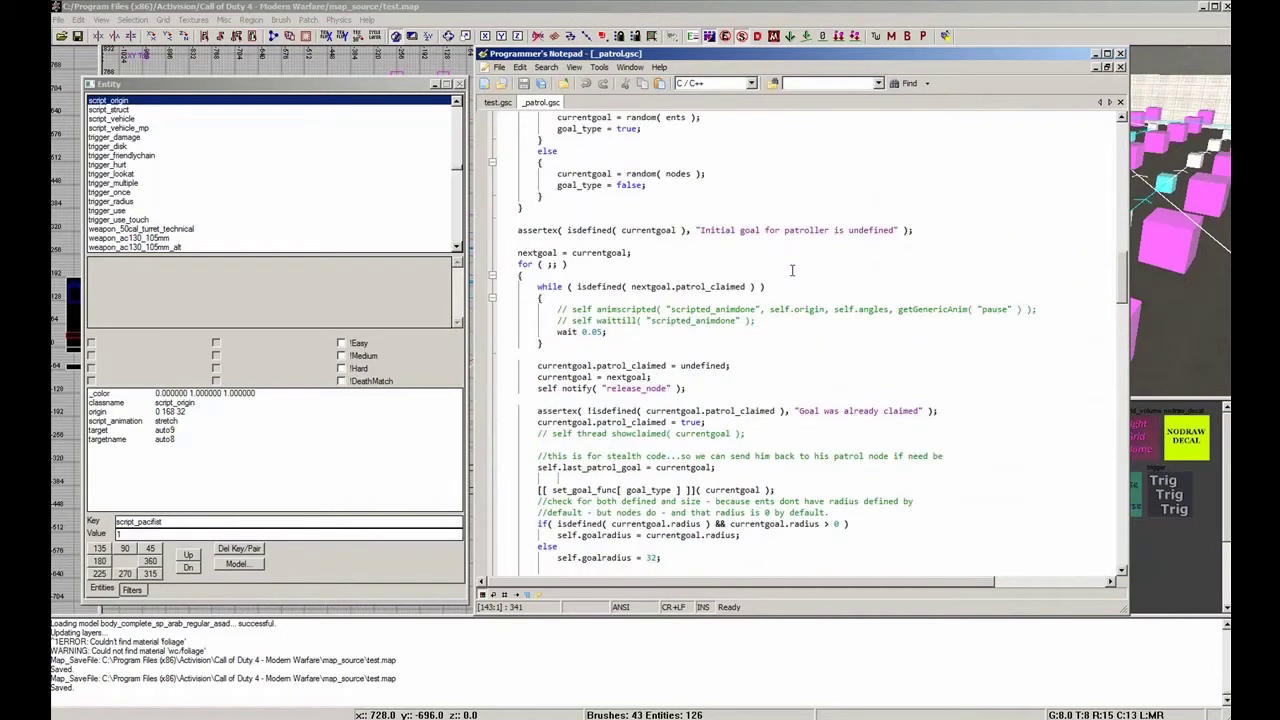
scroll(791, 270, up, 5)
scroll(791, 270, down, 18)
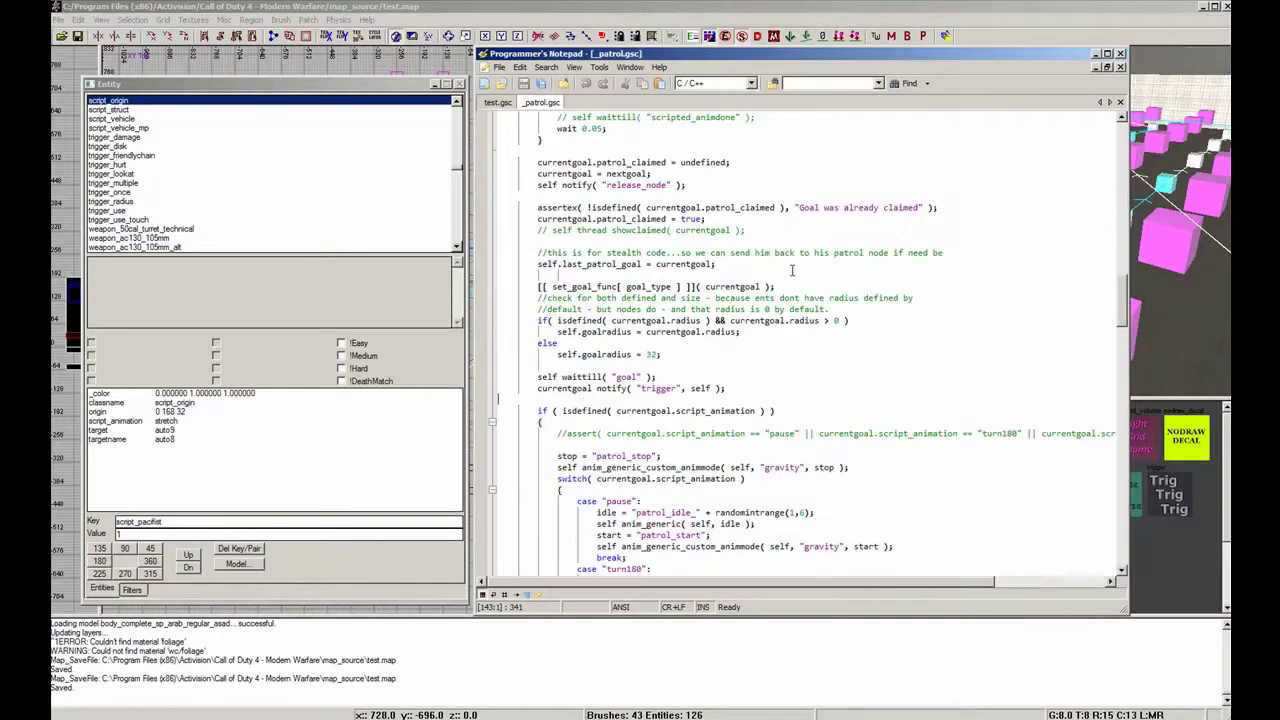
scroll(815, 342, down, 2)
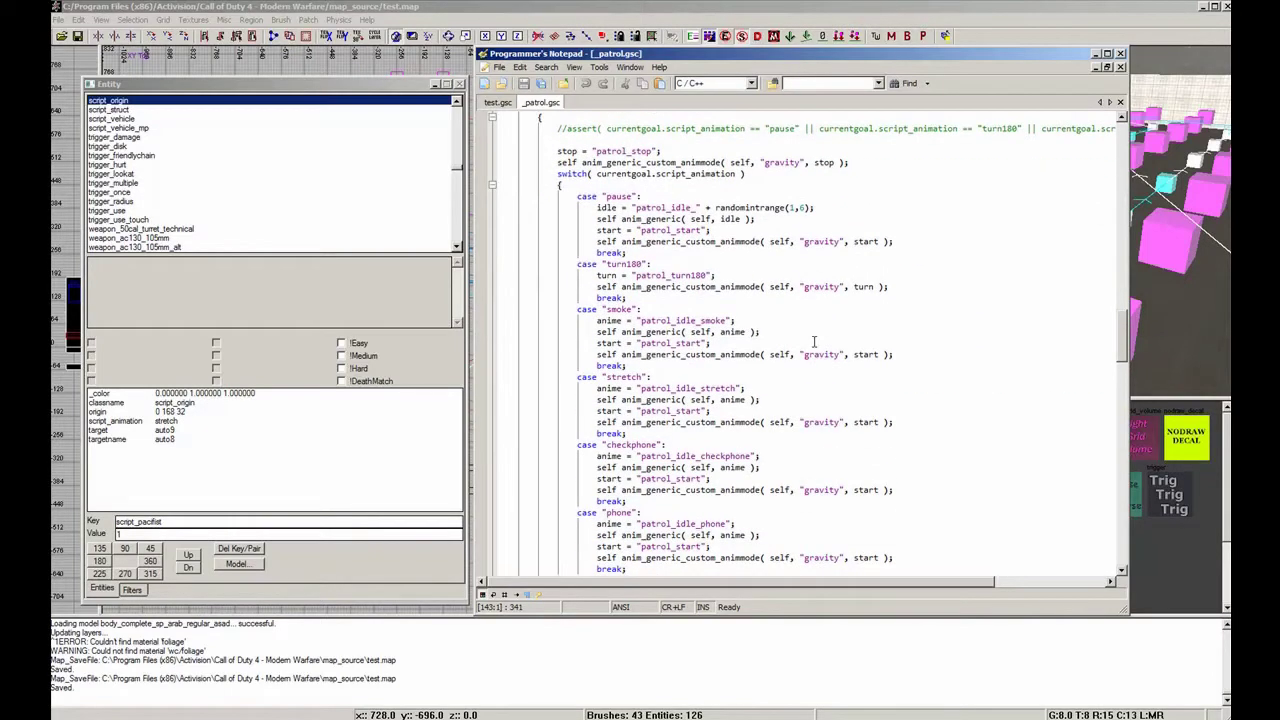
- Compare the cyan patrol point's script_animation entry with the "stretch" case in _patrol.gsc, highlighting its patrol_idle_stretch animation name
right_drag(1178, 283, 1168, 275)
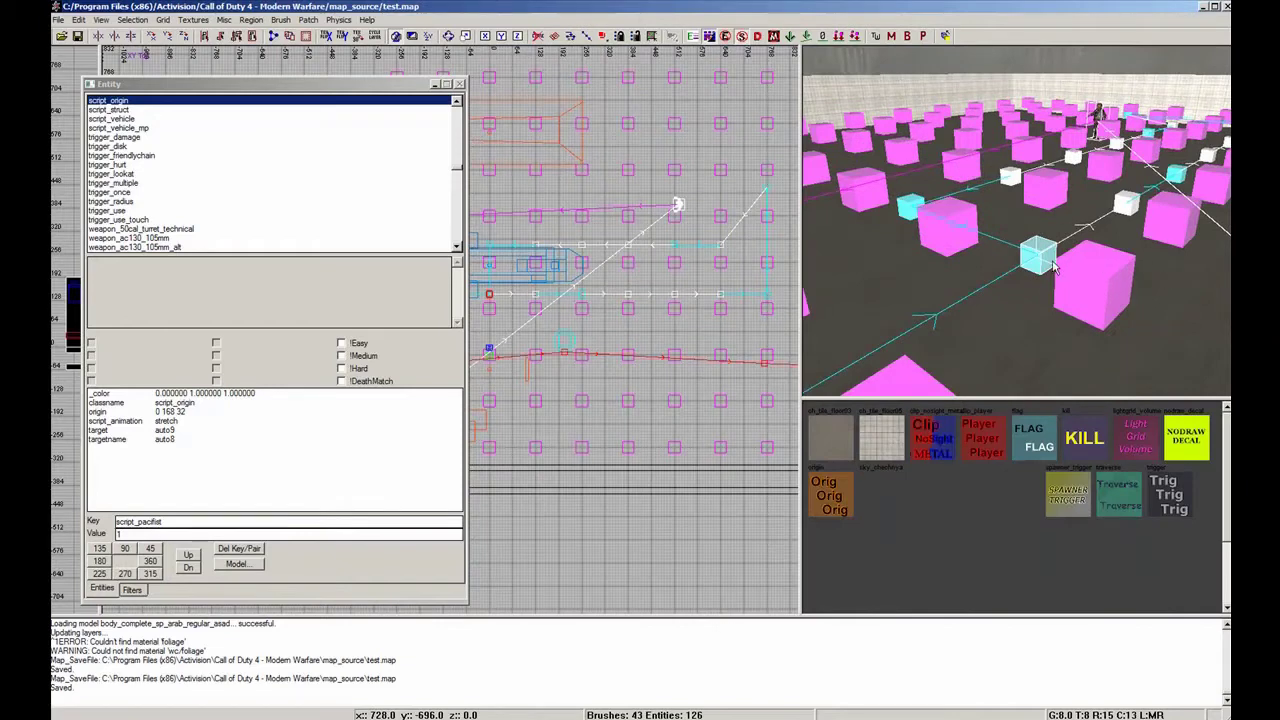
key(alt+Tab)
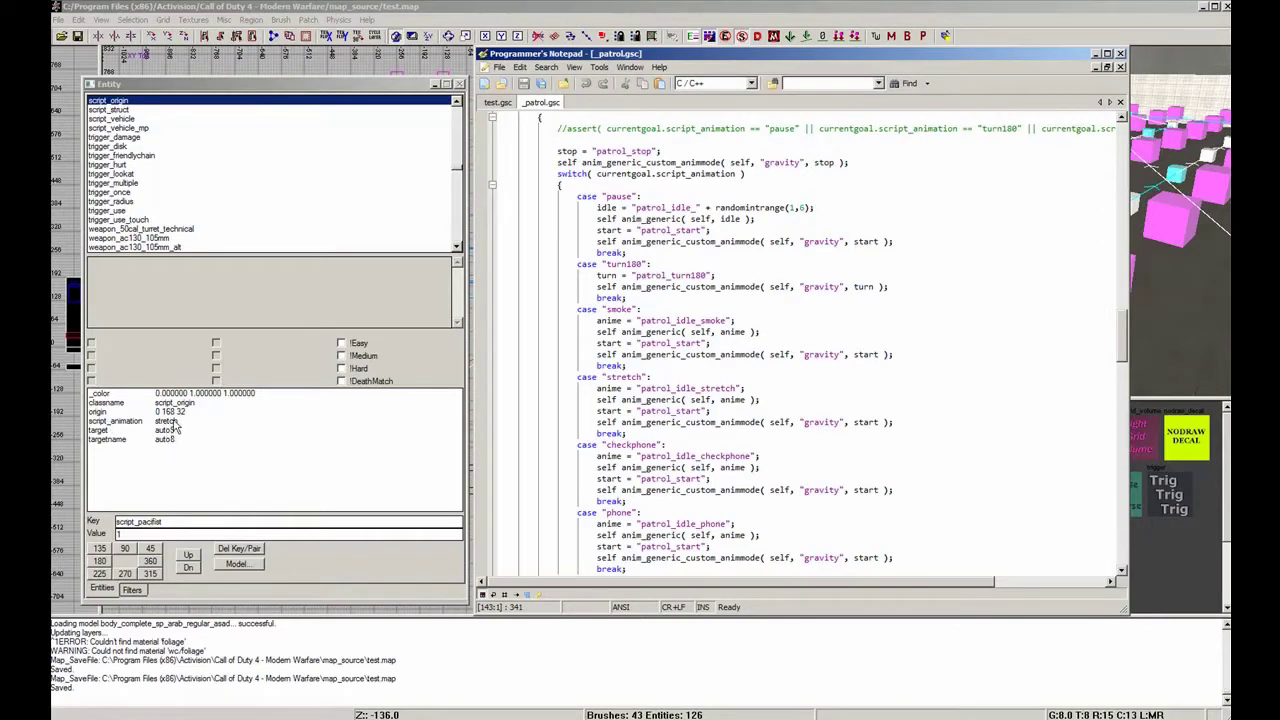
click(172, 422)
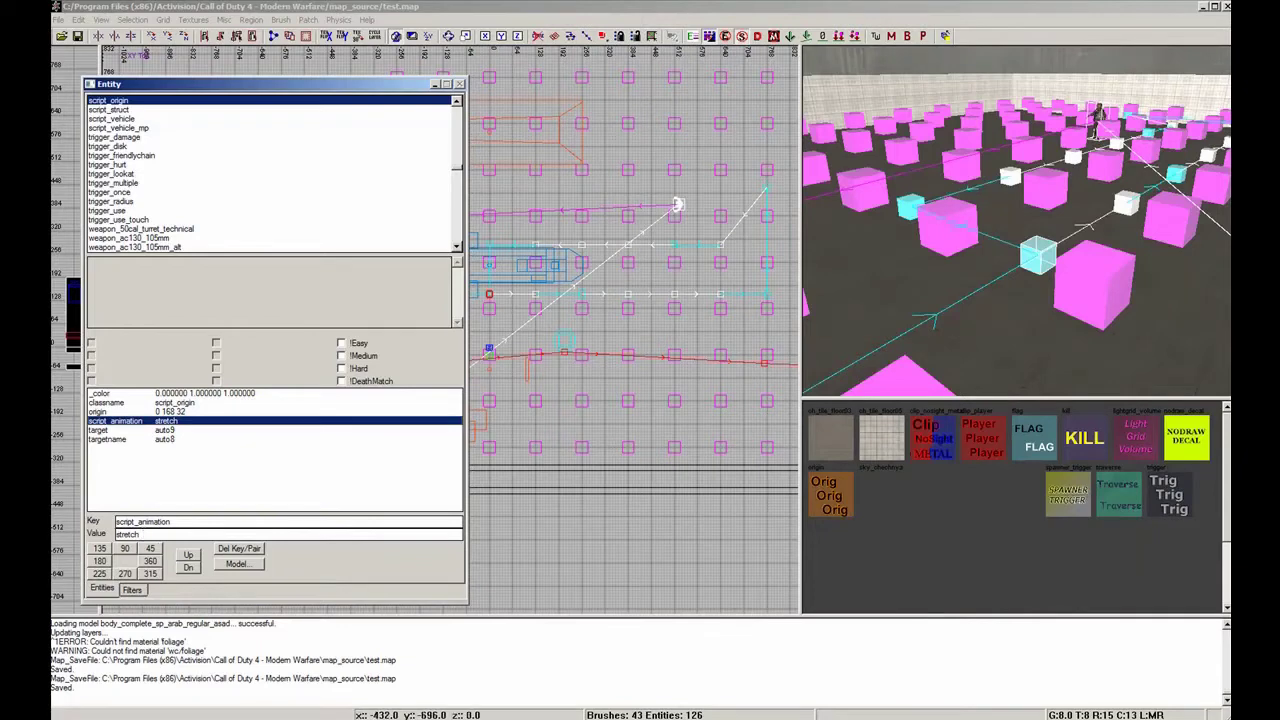
key(alt+Tab)
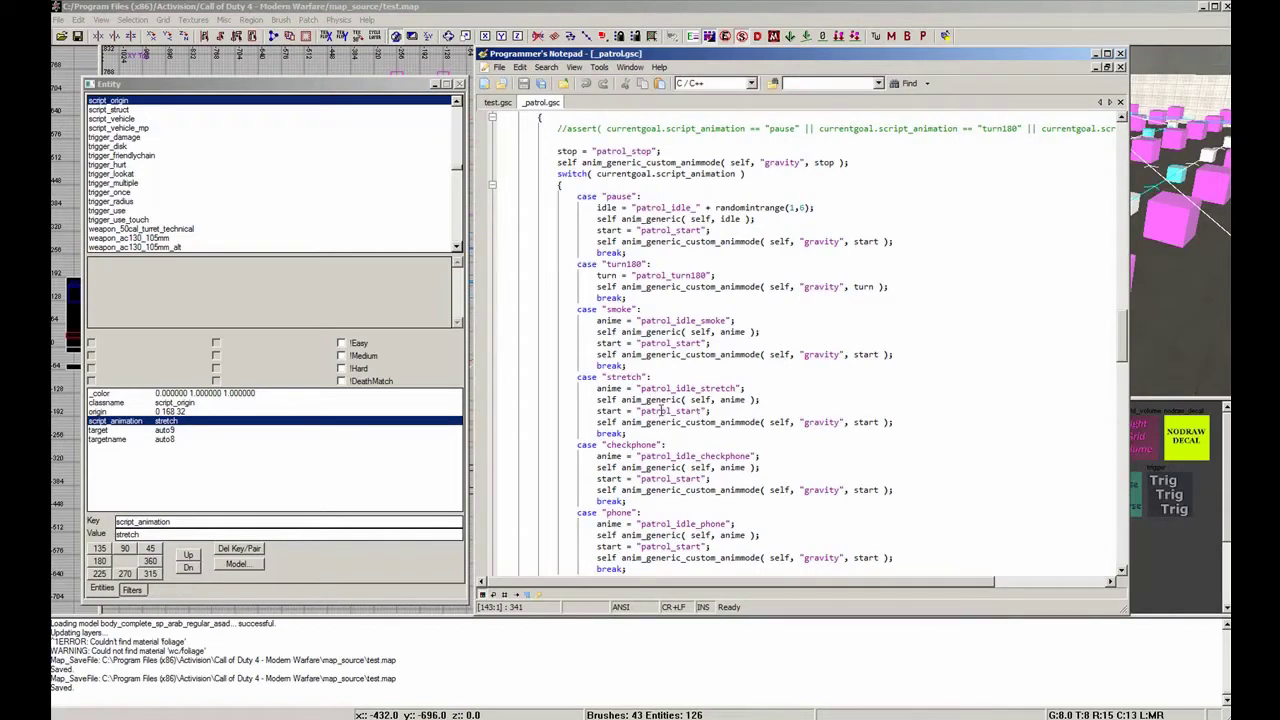
drag(652, 411, 733, 391)
click(657, 388)
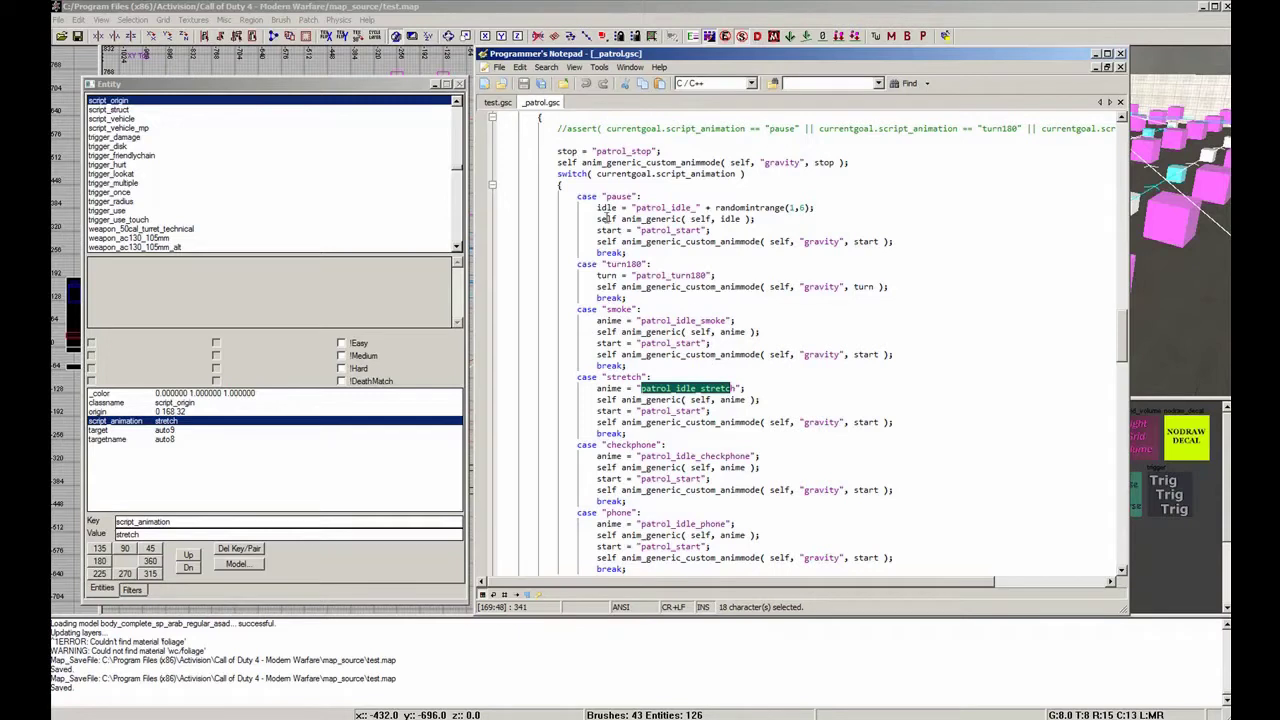
- Highlight the "pause" case in _patrol.gsc and the patrol_idle animation name it uses
click(595, 207)
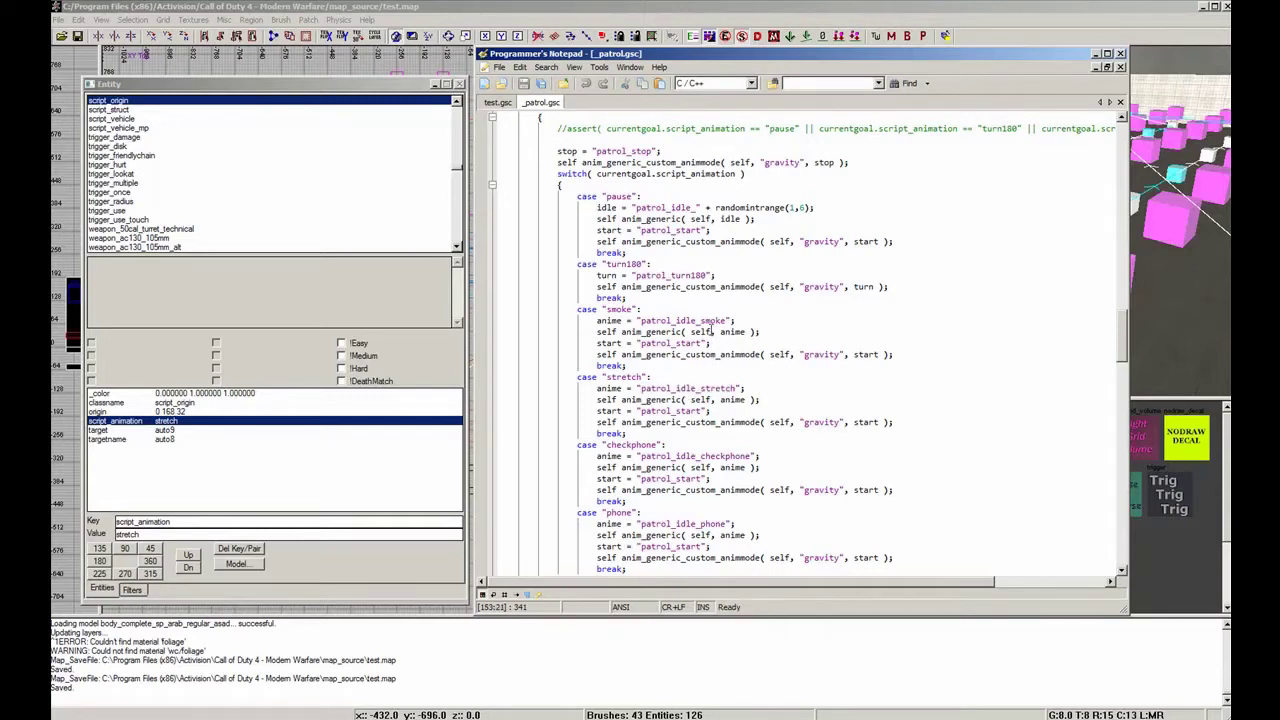
drag(611, 197, 628, 204)
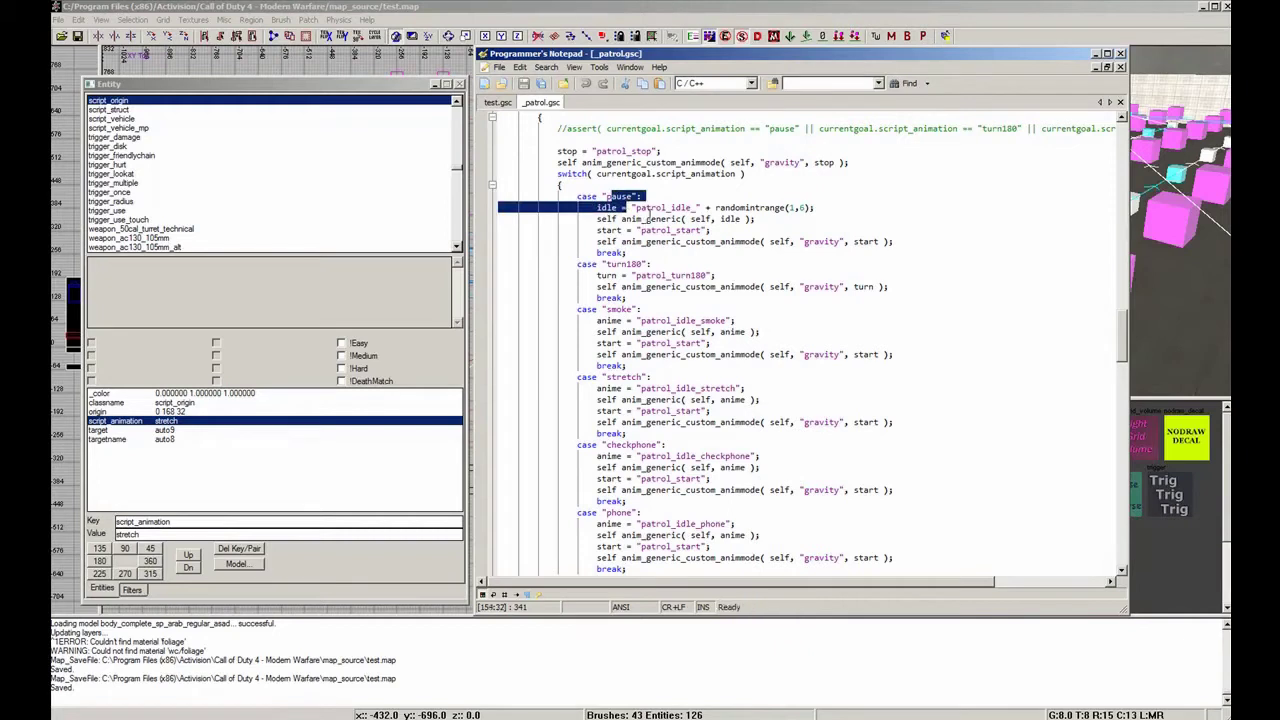
click(634, 207)
drag(634, 207, 693, 207)
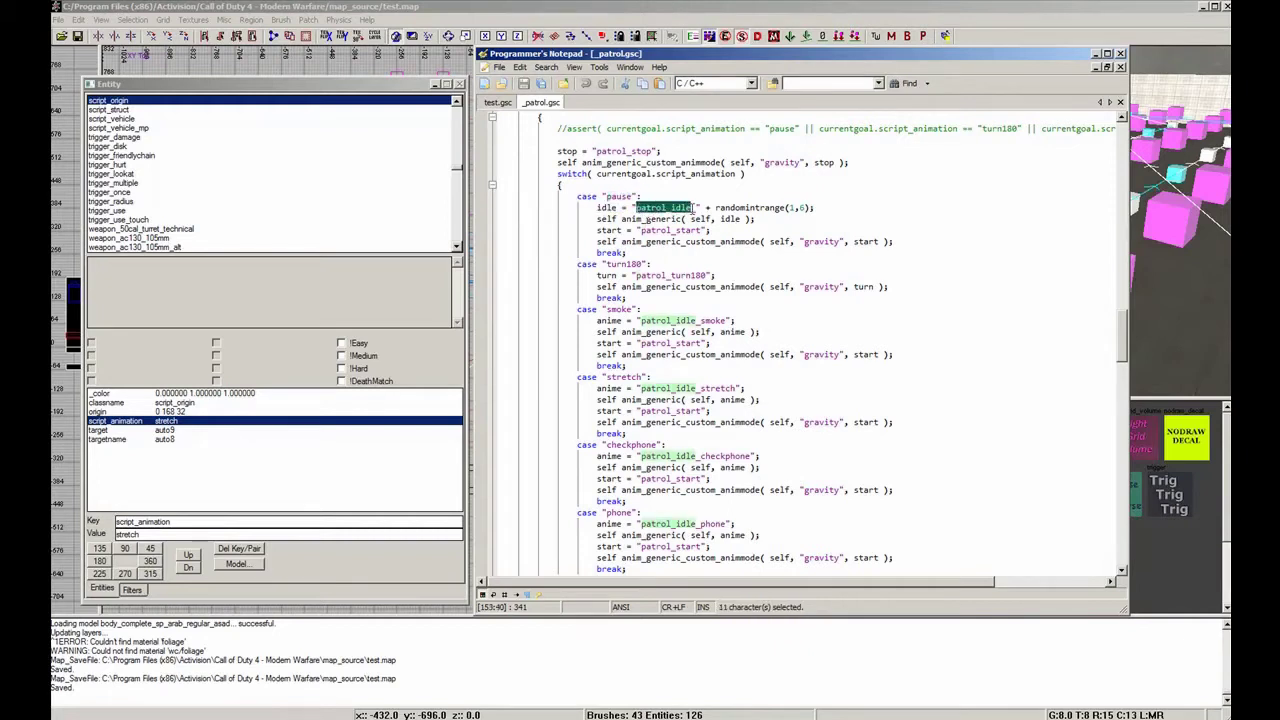
click(699, 208)
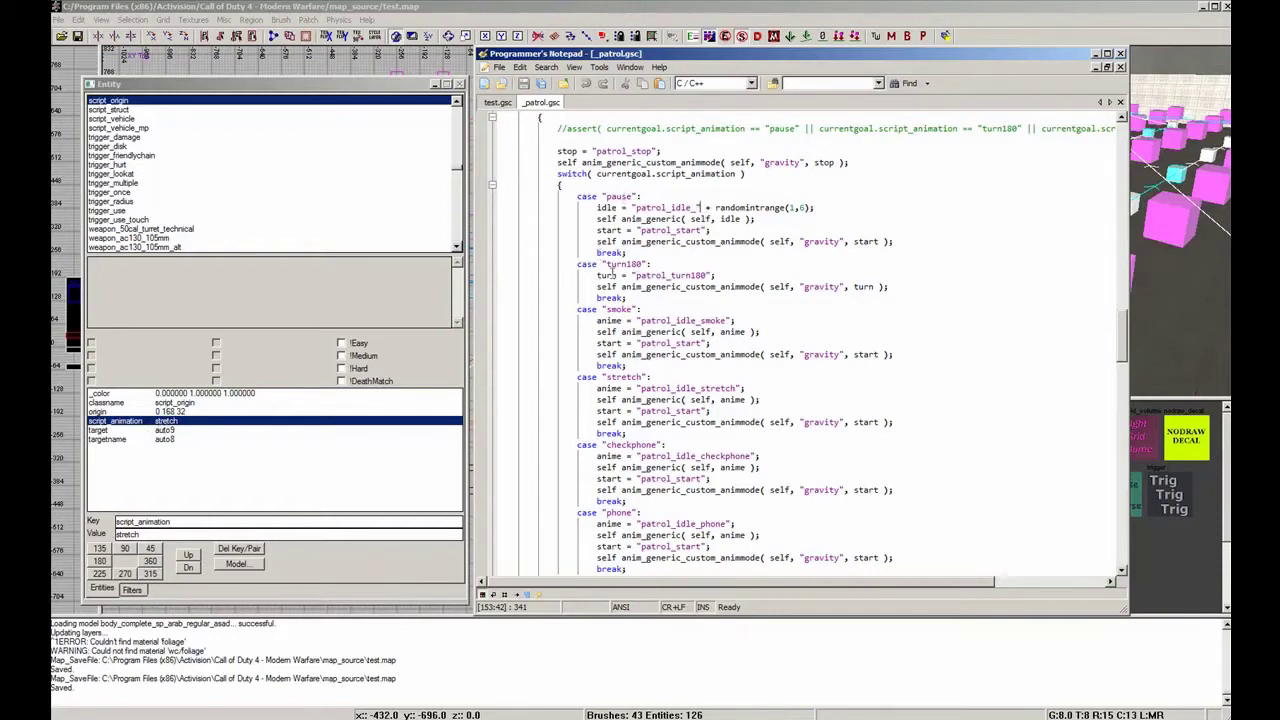
- Highlight the "pause" and "turn180" case names, and select the cyan patrol point in the map that uses turn180
drag(618, 264, 640, 264)
drag(604, 197, 632, 197)
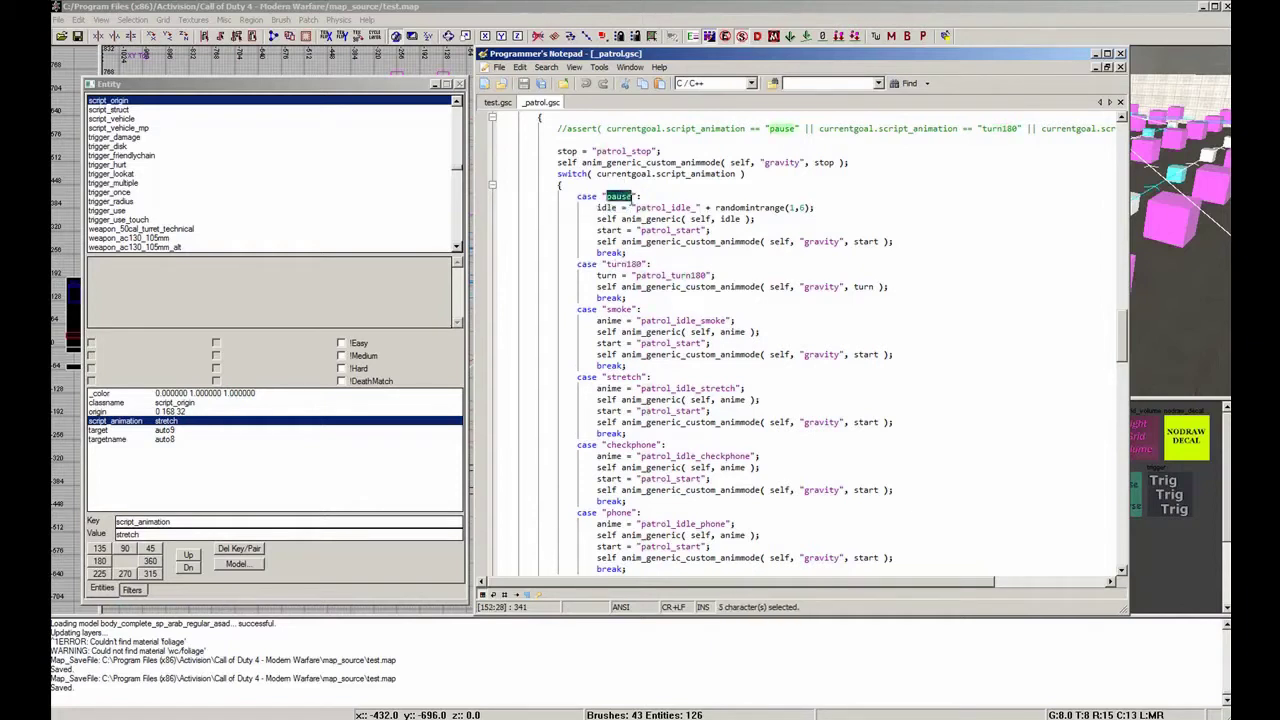
drag(606, 264, 640, 264)
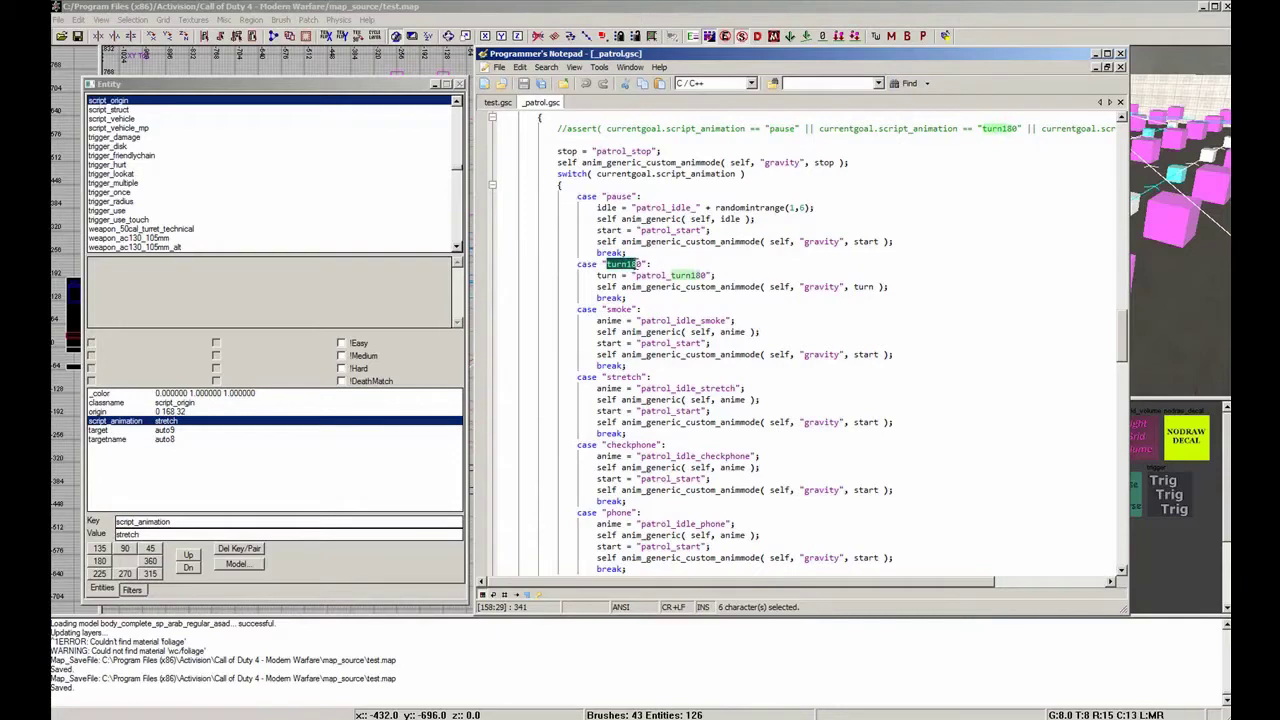
right_drag(1181, 176, 1194, 148)
right_click(1097, 163)
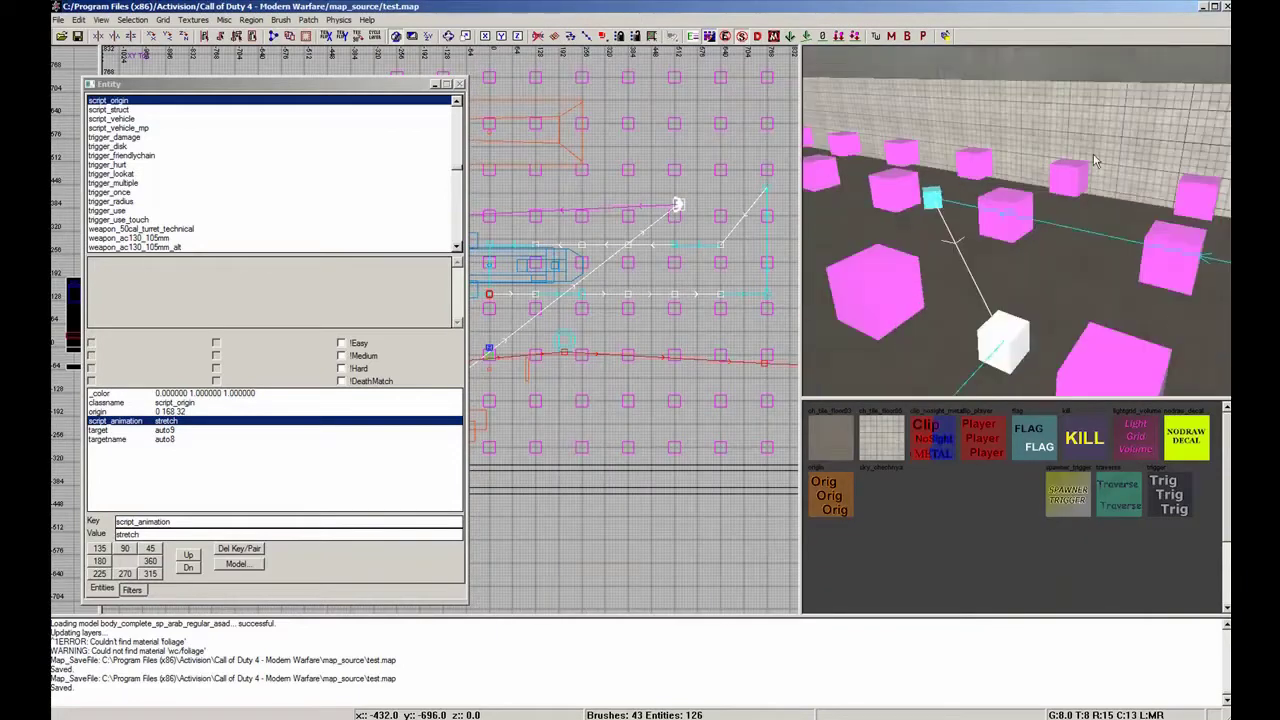
shift+click(930, 200)
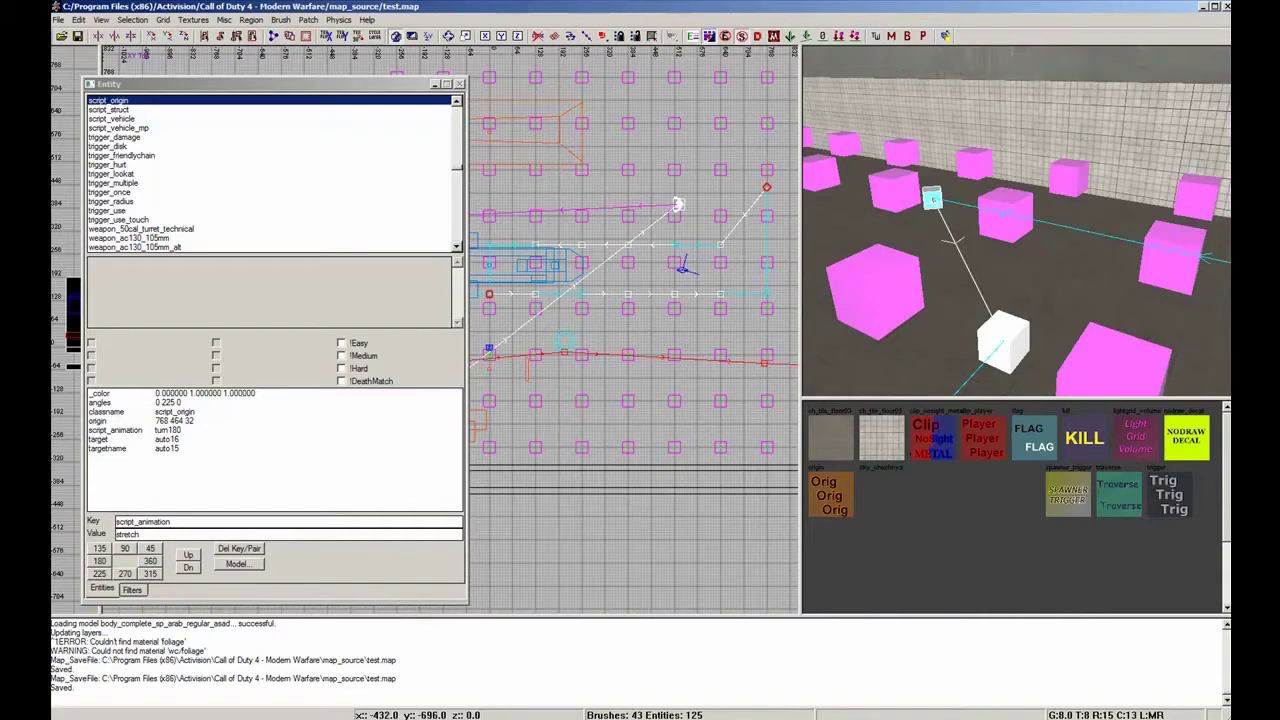
- Highlight the "smoke" case name in _patrol.gsc and select the cyan patrol point in the map that uses it
click(800, 704)
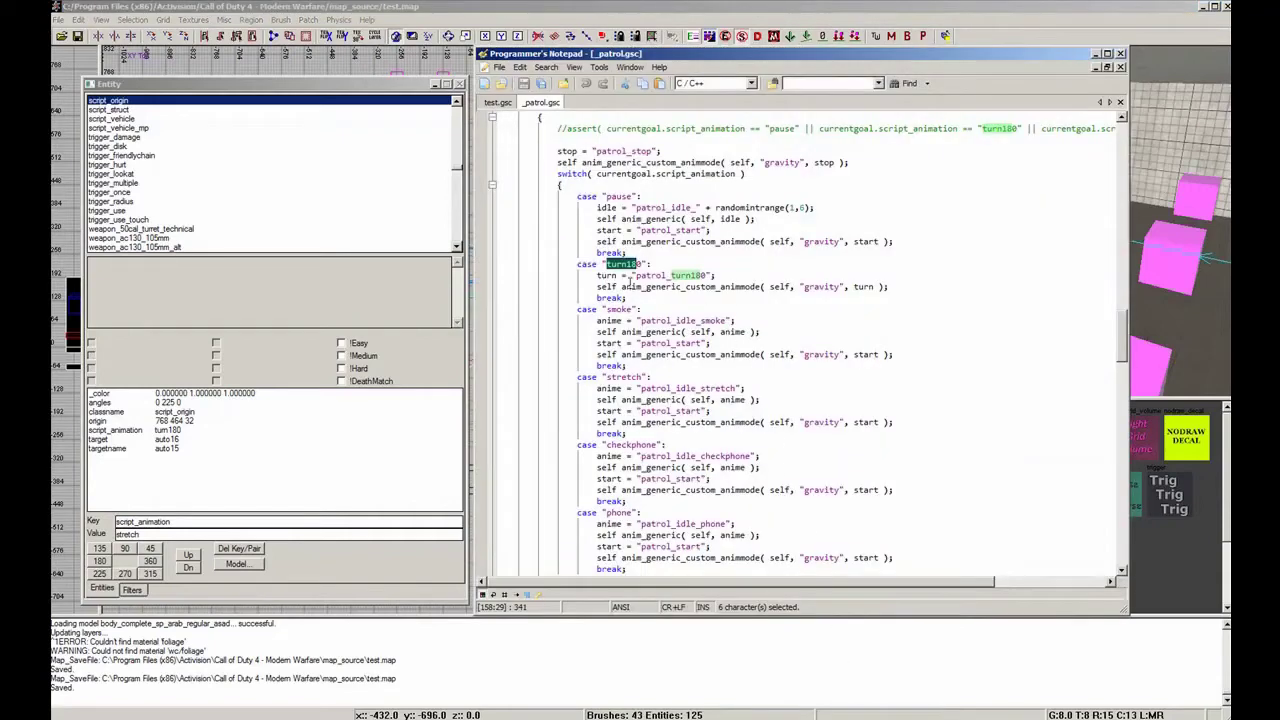
drag(629, 309, 606, 309)
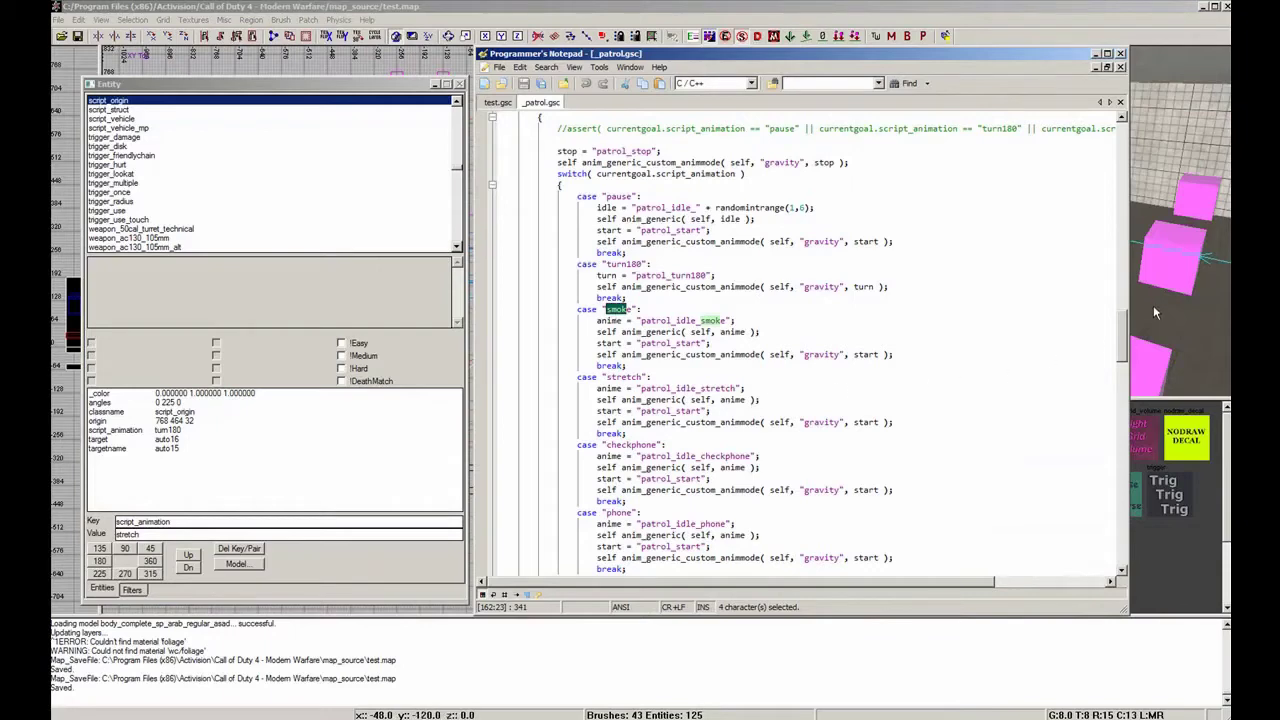
mouse_move(1174, 248)
right_down()
mouse_move(1174, 225)
mouse_move(1177, 254)
right_up()
key(Escape)
shift+click(1059, 248)
right_drag(1058, 244, 1054, 250)
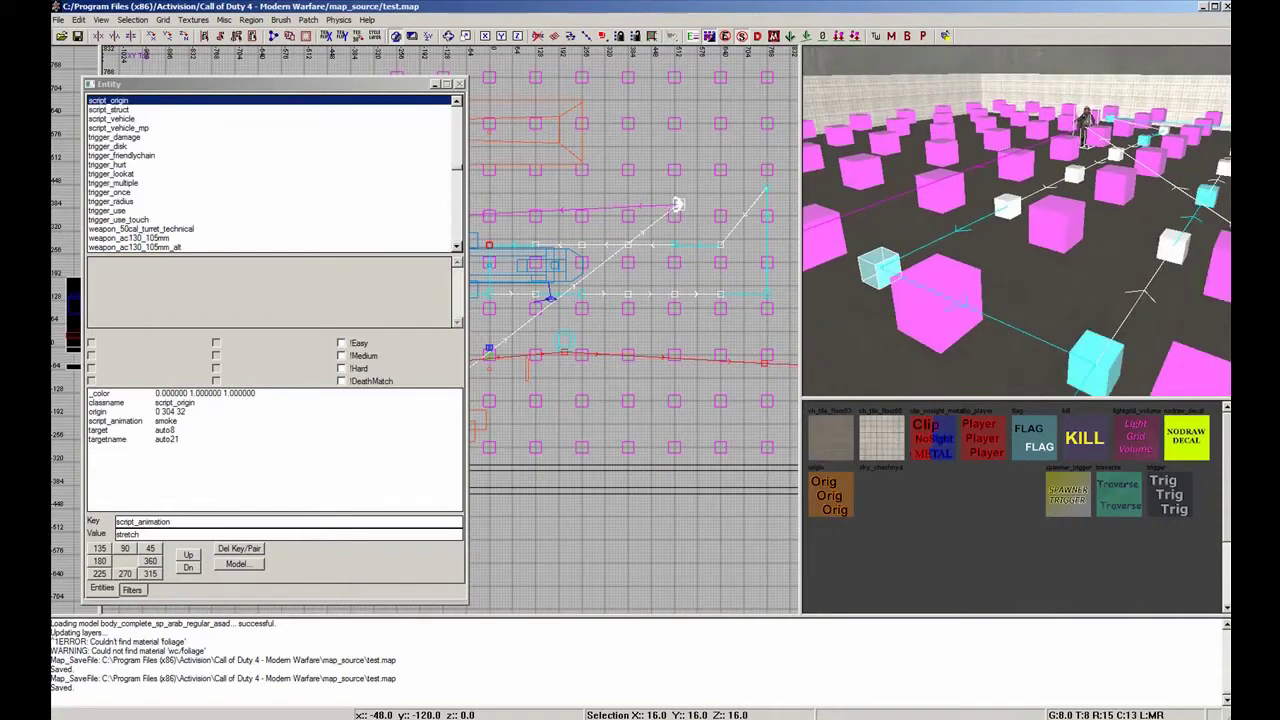
- Return to _patrol.gsc and highlight the "stretch", "checkphone" and "phone" case names
click(826, 718)
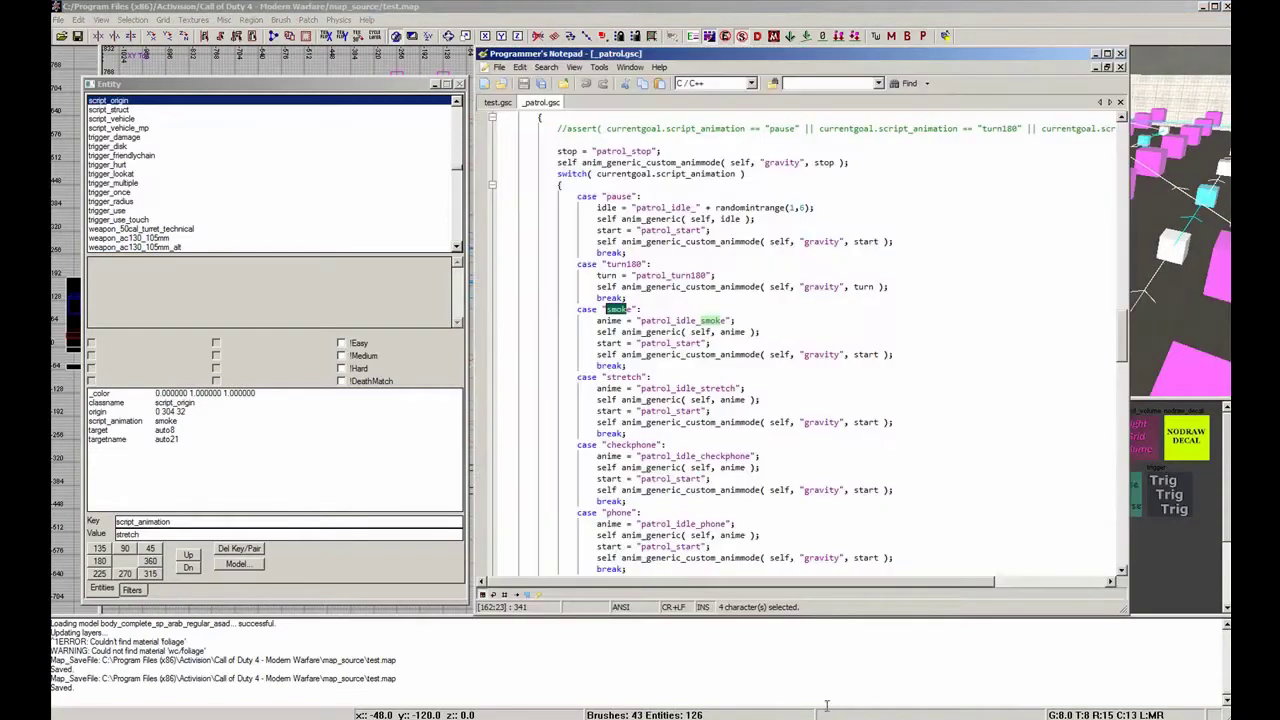
click(608, 377)
drag(605, 377, 622, 378)
drag(607, 444, 611, 412)
scroll(641, 442, down, 3)
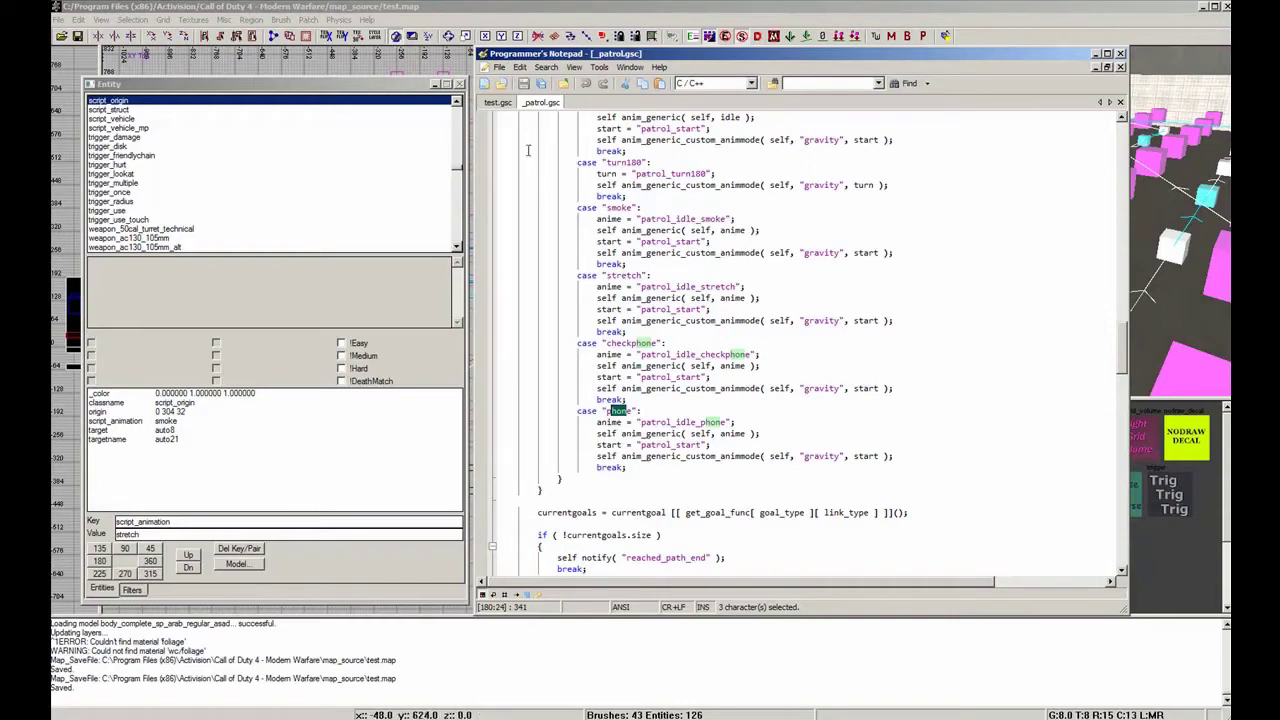
- Inspect the cyan patrol point that uses the stretch animation in the map, clear the selection, and close the entity window
right_drag(1165, 233, 1153, 258)
key(Escape)
shift+click(1023, 359)
key(Escape)
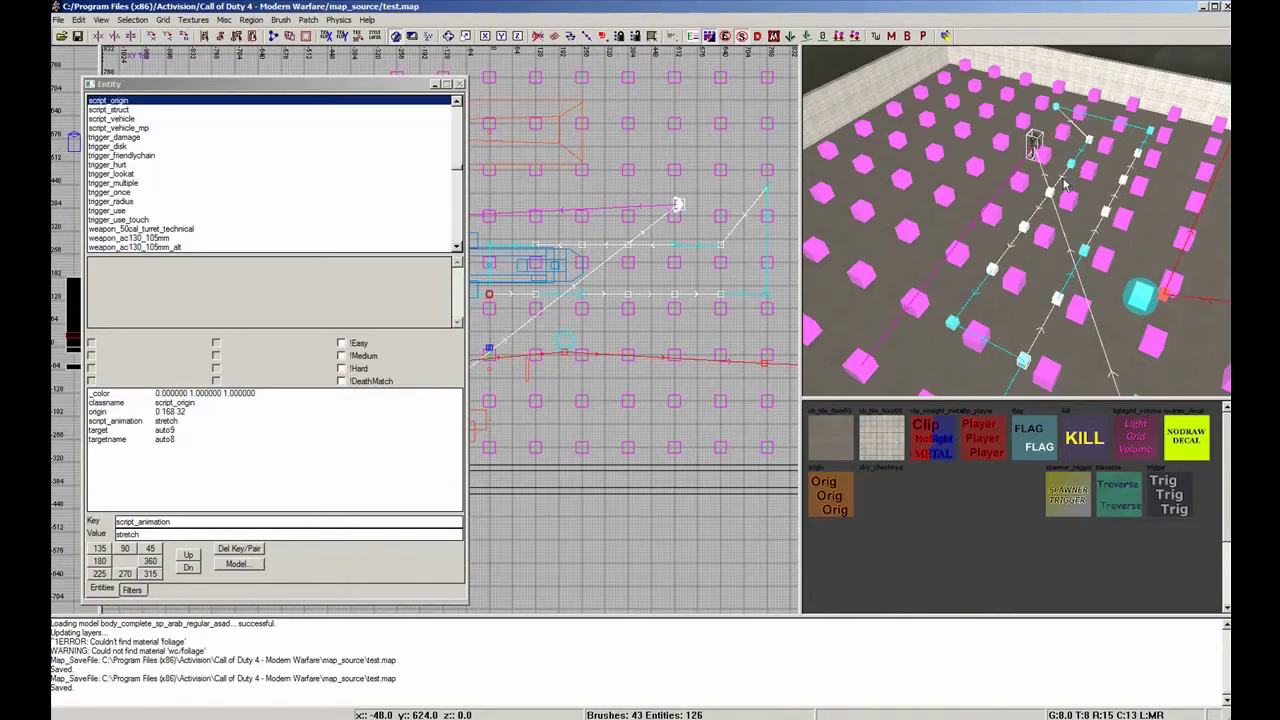
right_drag(961, 287, 980, 252)
key(Escape)
key(f)
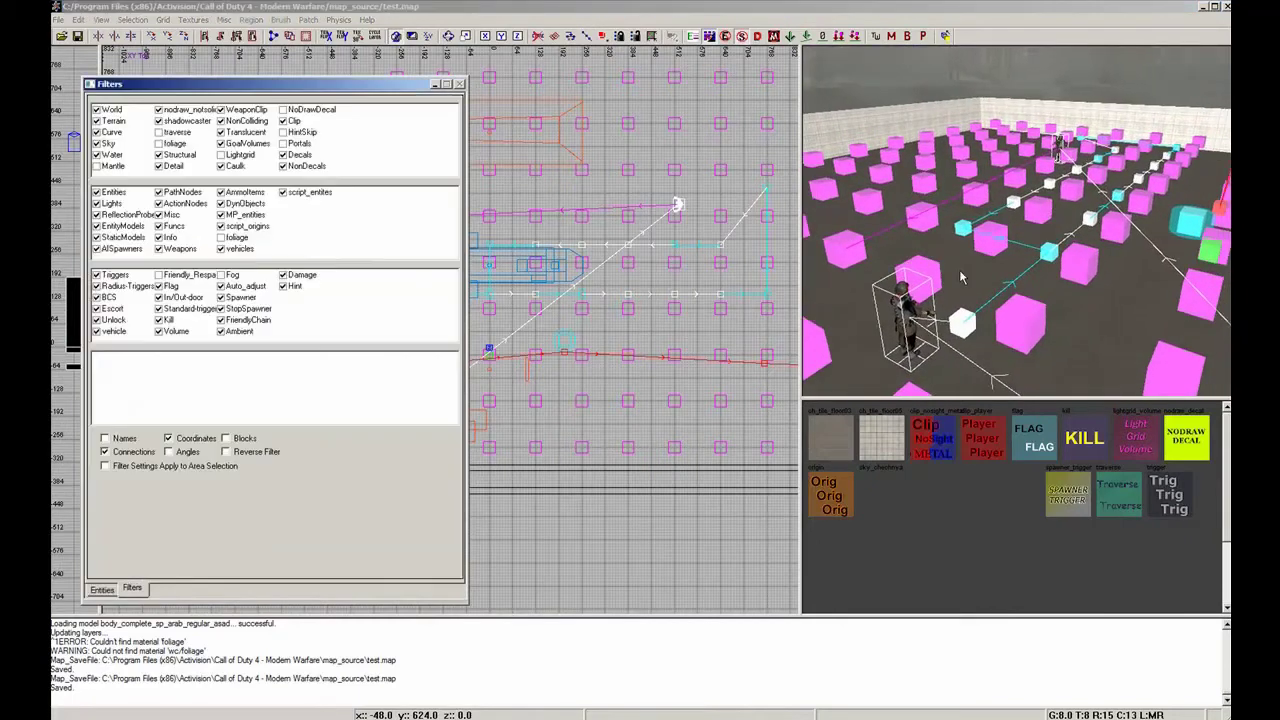
key(f)
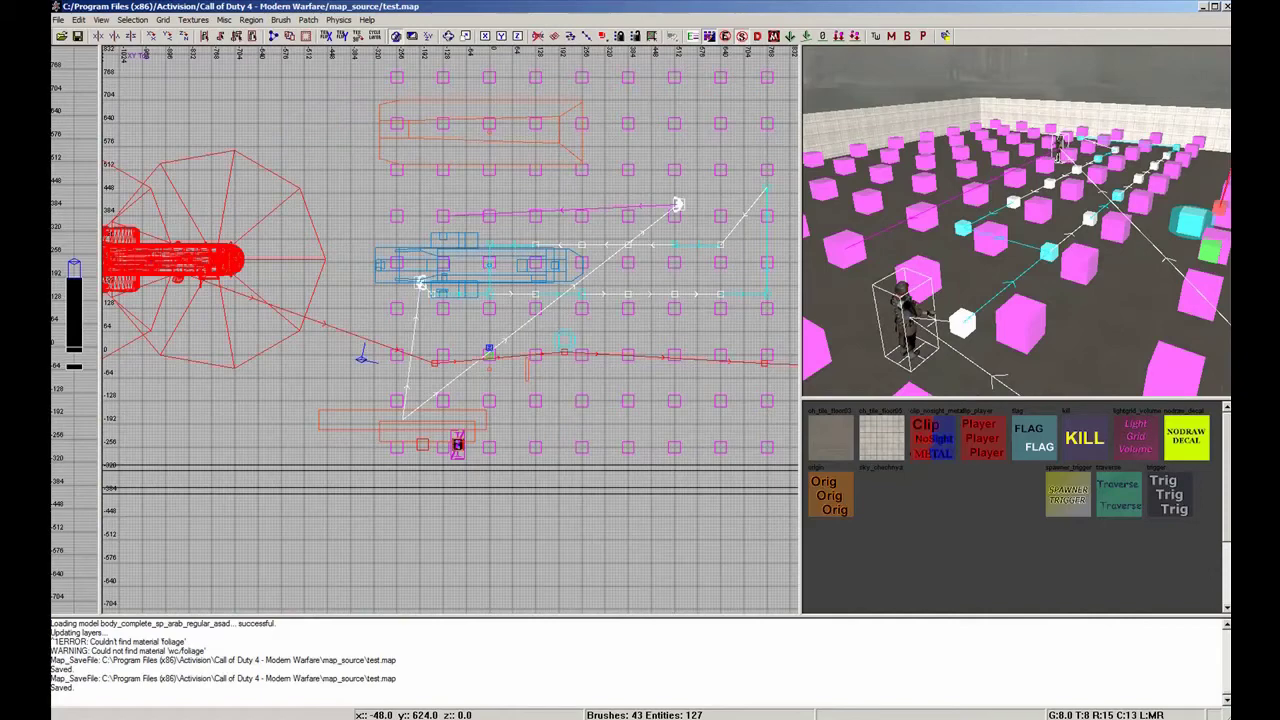
- Switch to CoD4 Compile Tools, open the test map's zone file, highlight the xanim entries under //patrollers, and close it
click(511, 716)
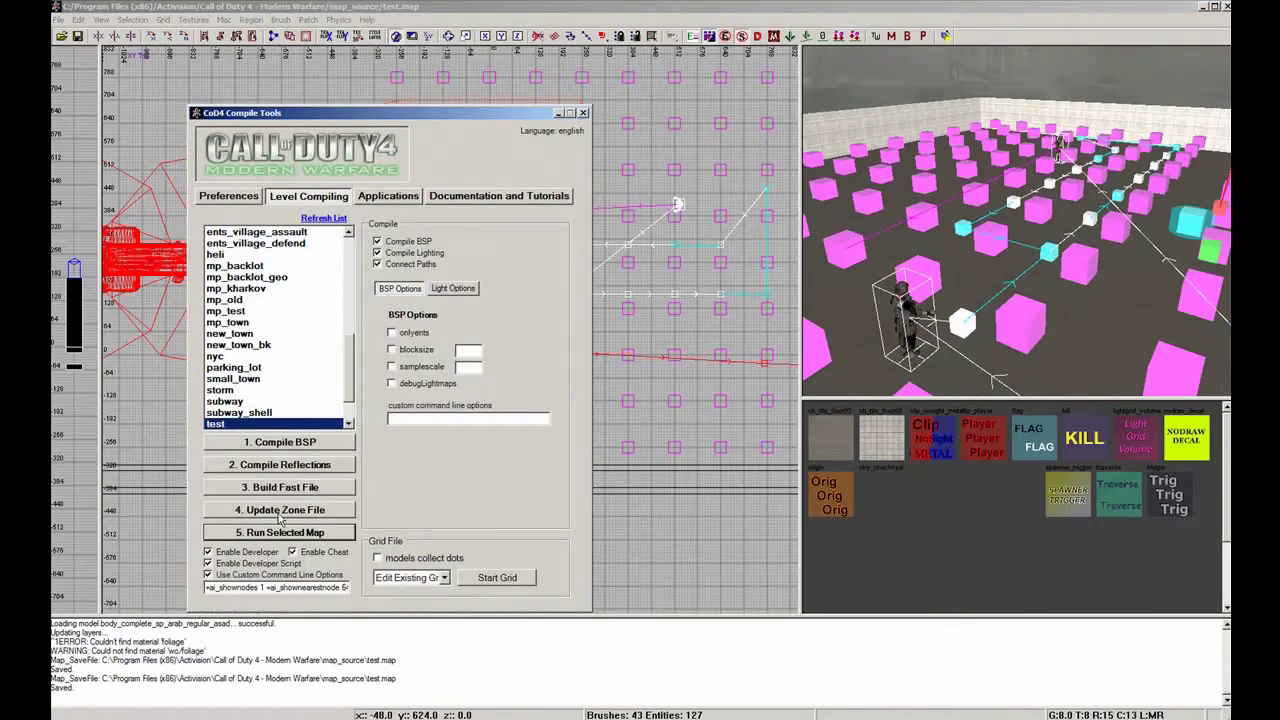
click(280, 514)
scroll(501, 590, down, 14)
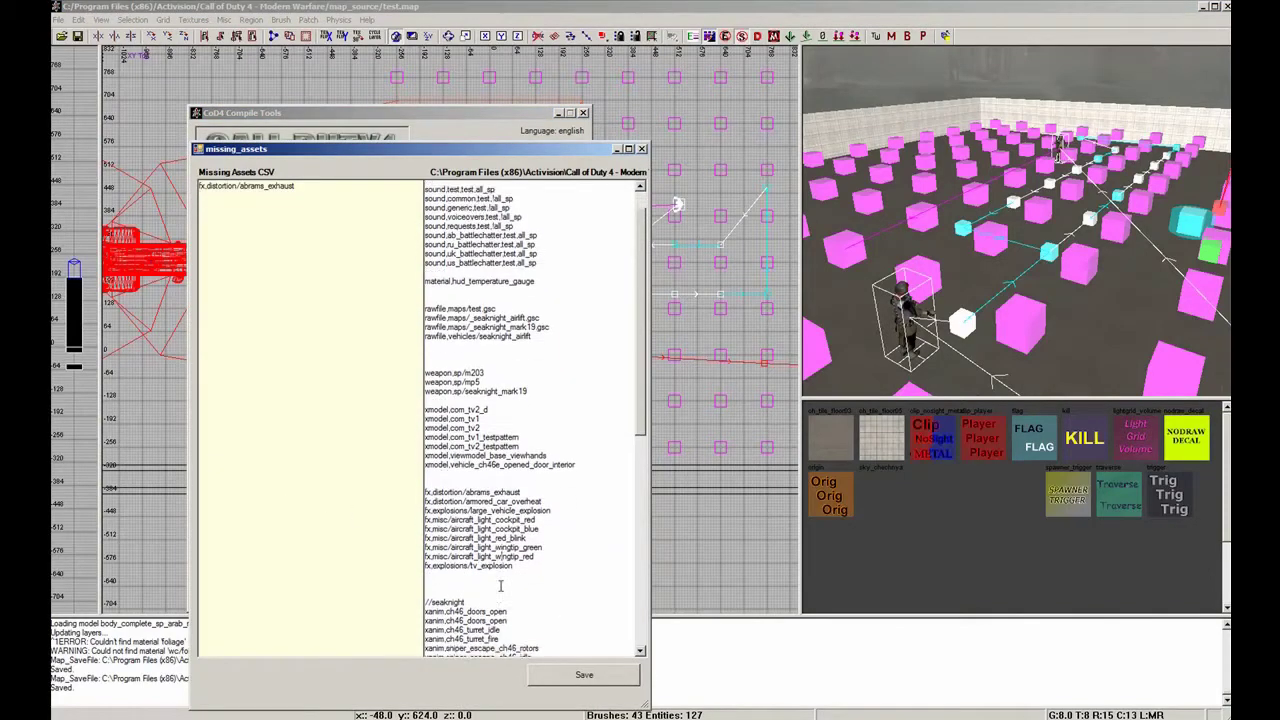
scroll(484, 712, down, 1)
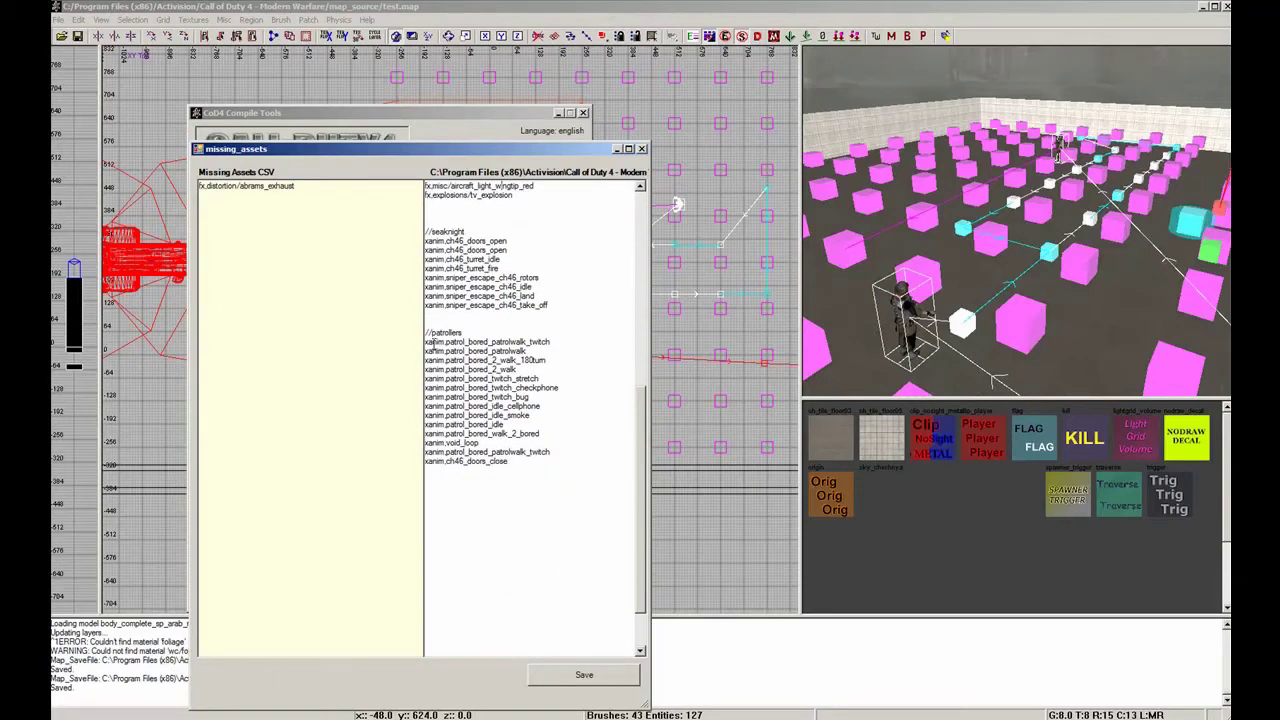
drag(436, 343, 504, 434)
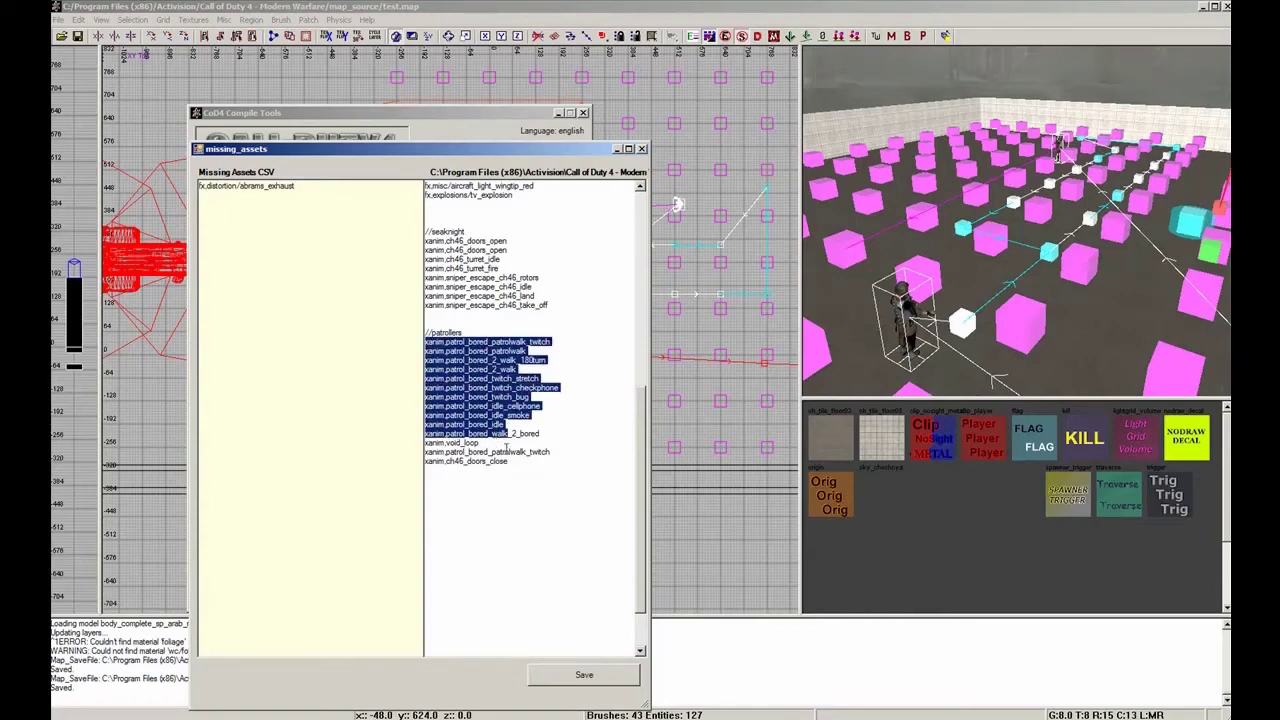
click(641, 148)
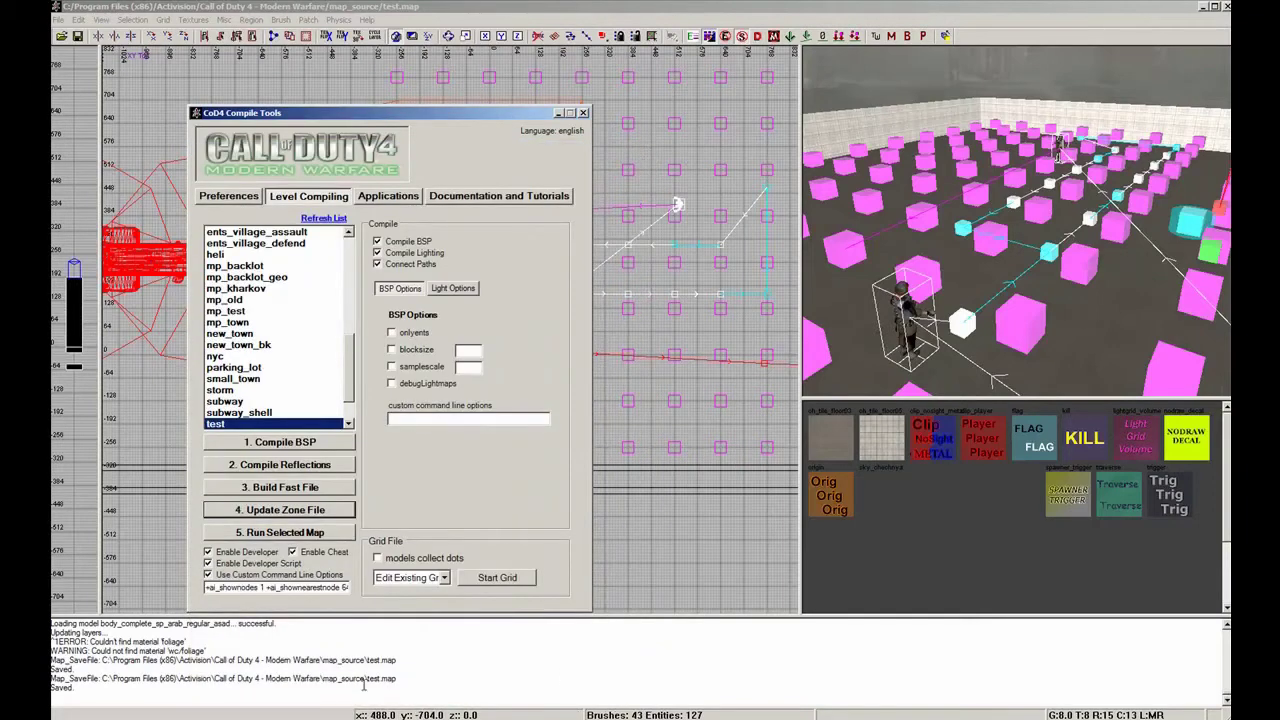
- Show the raw\maps folder containing test.gsc, and switch to Programmer's Notepad to view that script's patroller() function
mouse_move(190, 718)
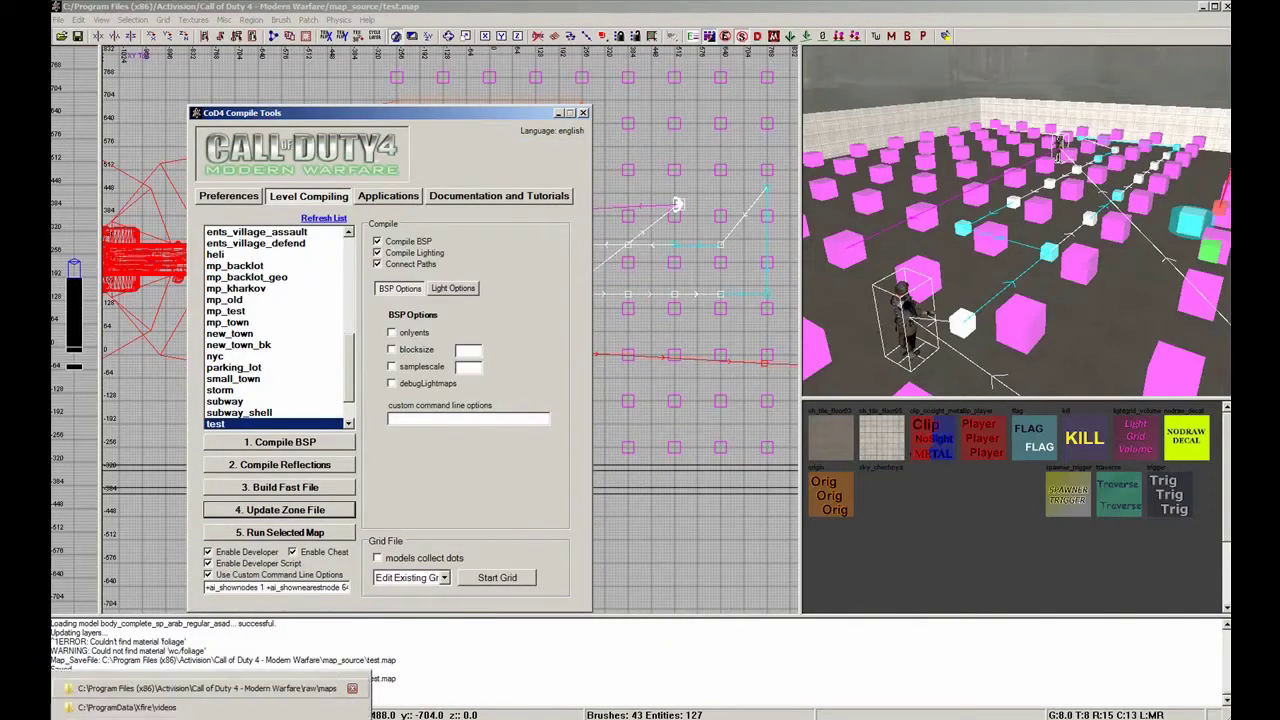
click(210, 688)
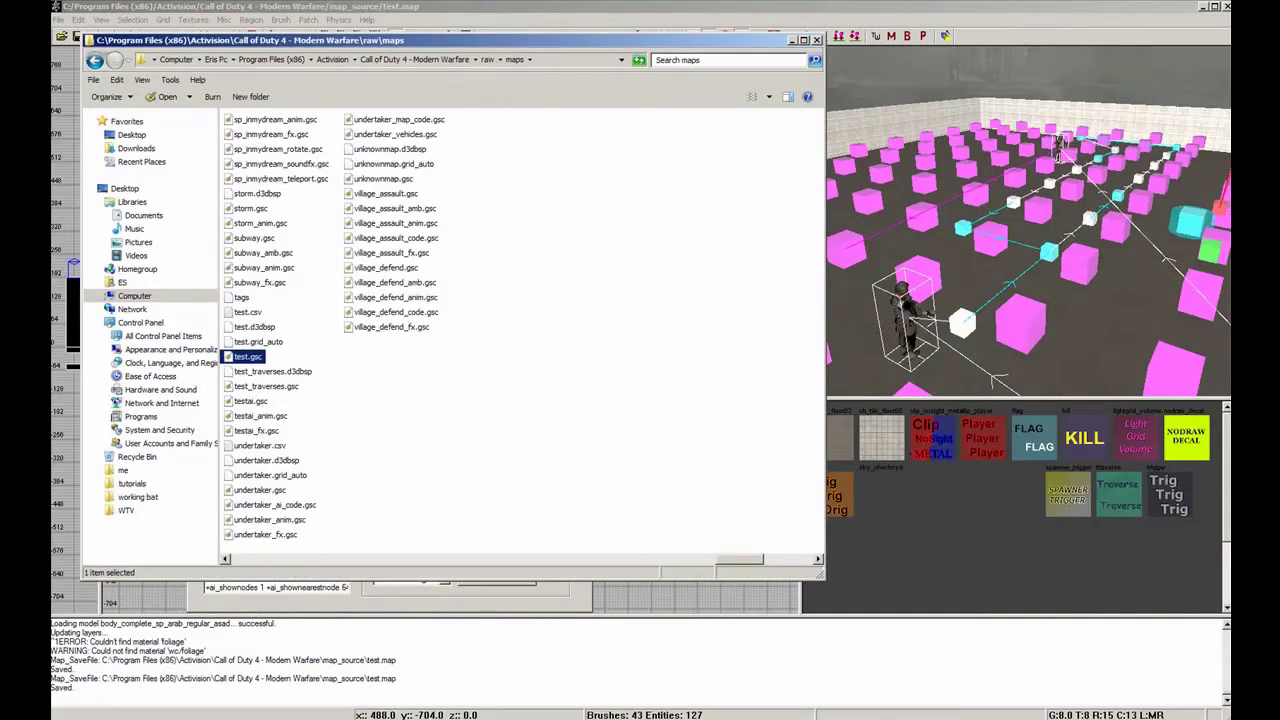
click(850, 718)
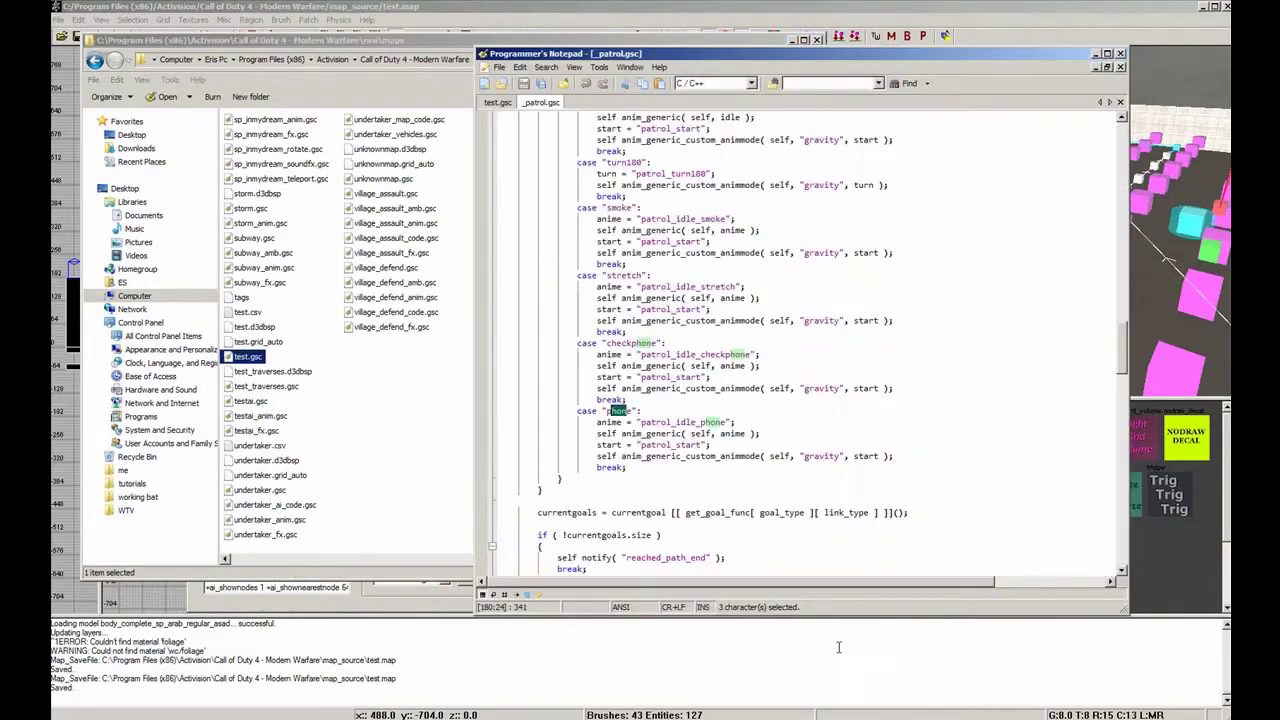
click(497, 102)
scroll(875, 518, down, 6)
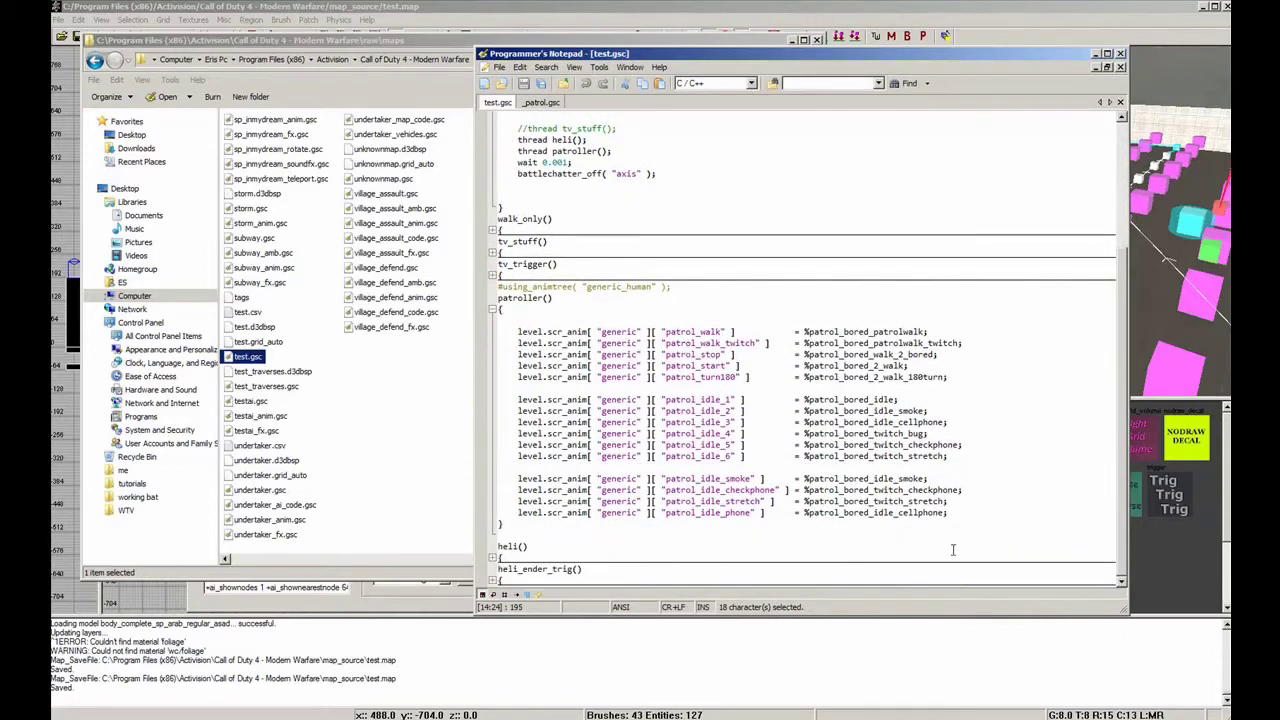
- Highlight the patroller() function's body in test.gsc and the patroller() thread call above it
drag(950, 519, 514, 318)
click(510, 320)
scroll(573, 264, up, 3)
drag(551, 253, 612, 253)
scroll(541, 401, down, 1)
scroll(541, 401, down, 2)
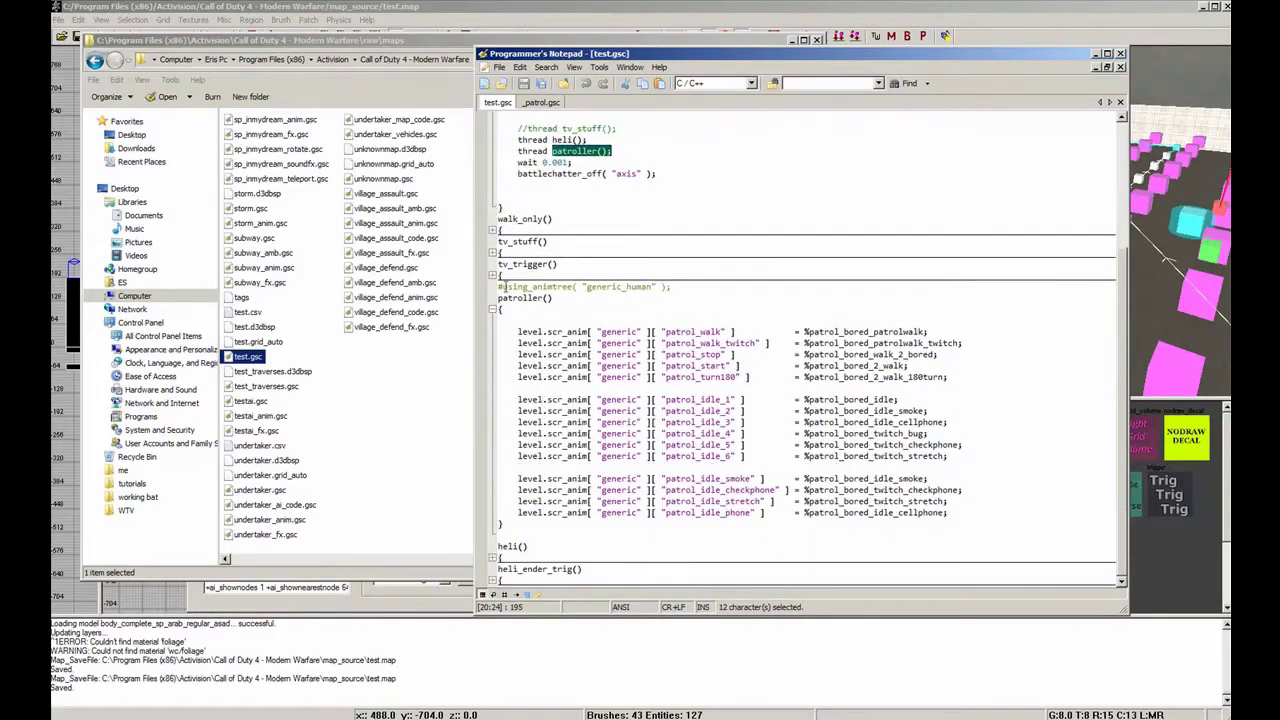
- Highlight the #using_animtree( "generic_human" ) line, the patroller() name, and all the level.scr_anim lines in test.gsc
drag(551, 300, 648, 287)
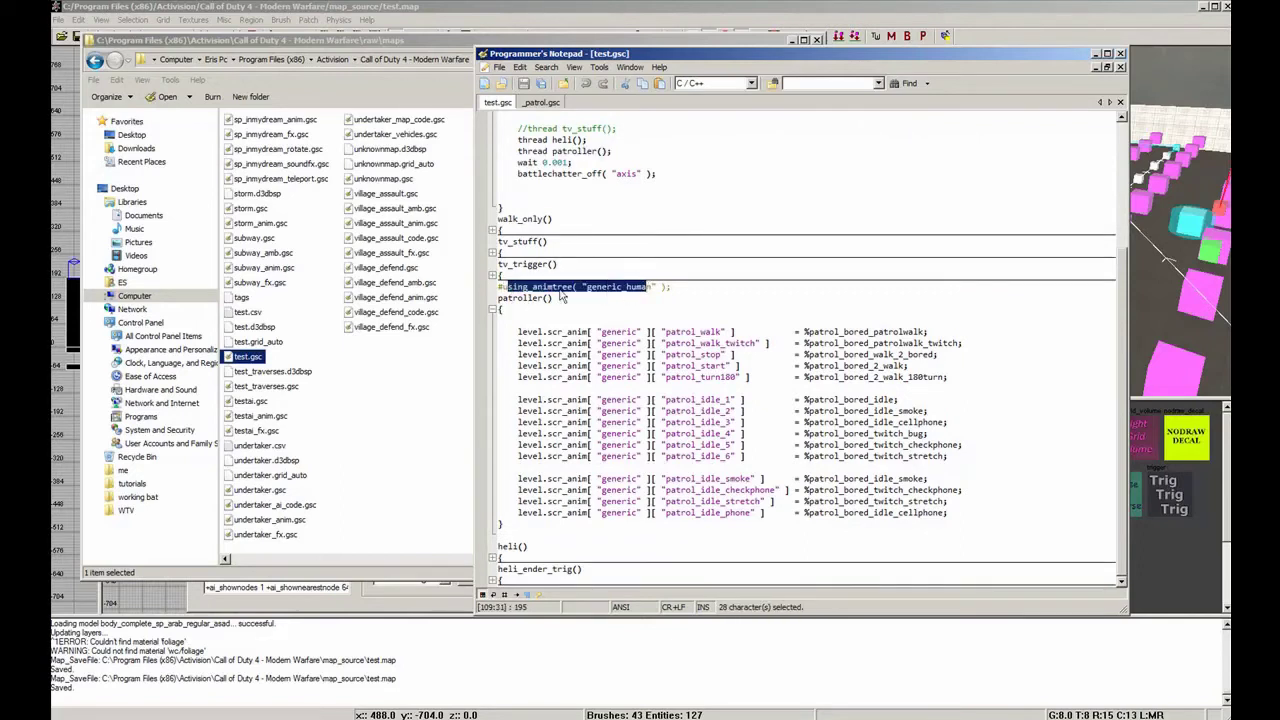
click(597, 289)
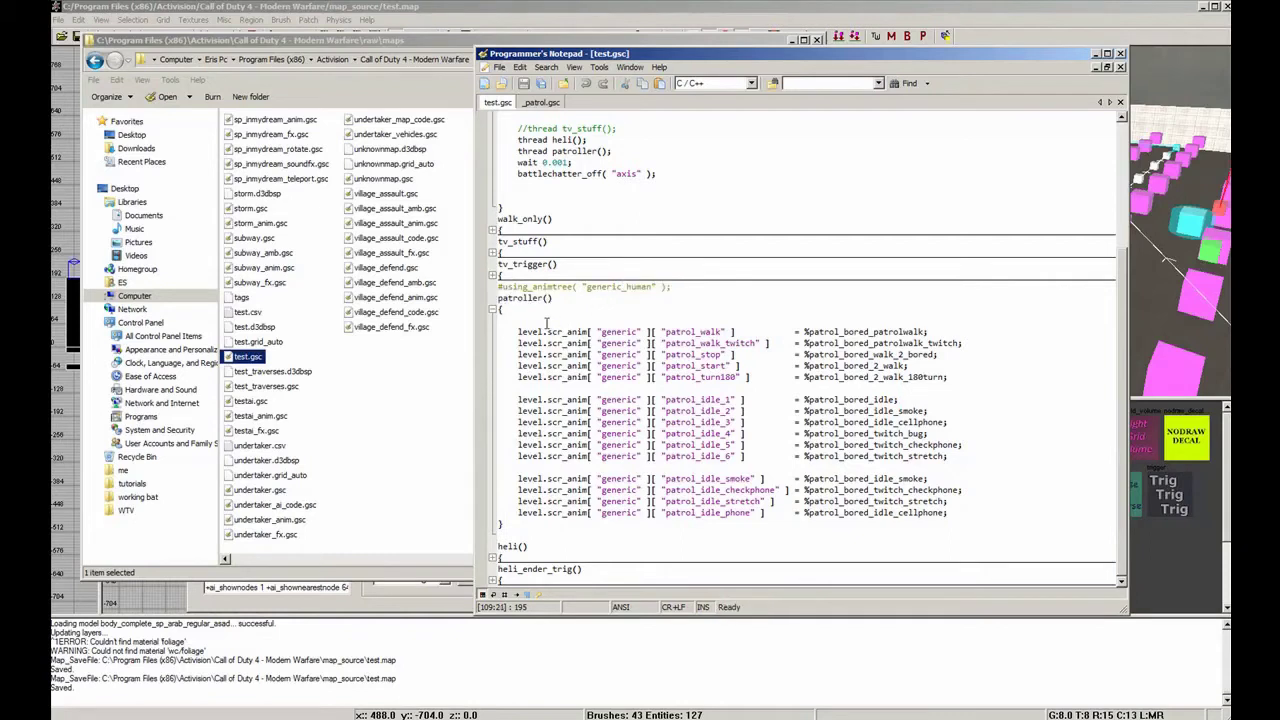
drag(507, 298, 521, 298)
click(623, 381)
drag(967, 514, 470, 325)
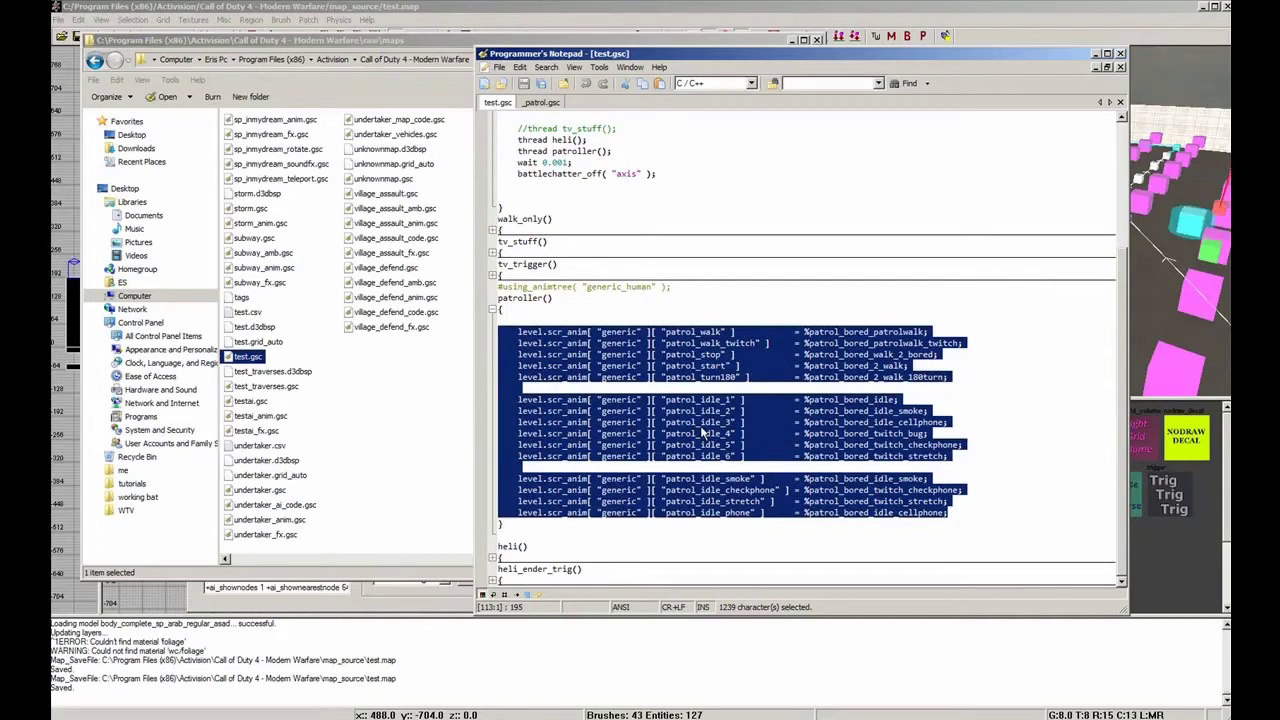
- Highlight the commented level.scr_anim block in _patrol.gsc, compare it with test.gsc, and minimize Programmer's Notepad
click(530, 102)
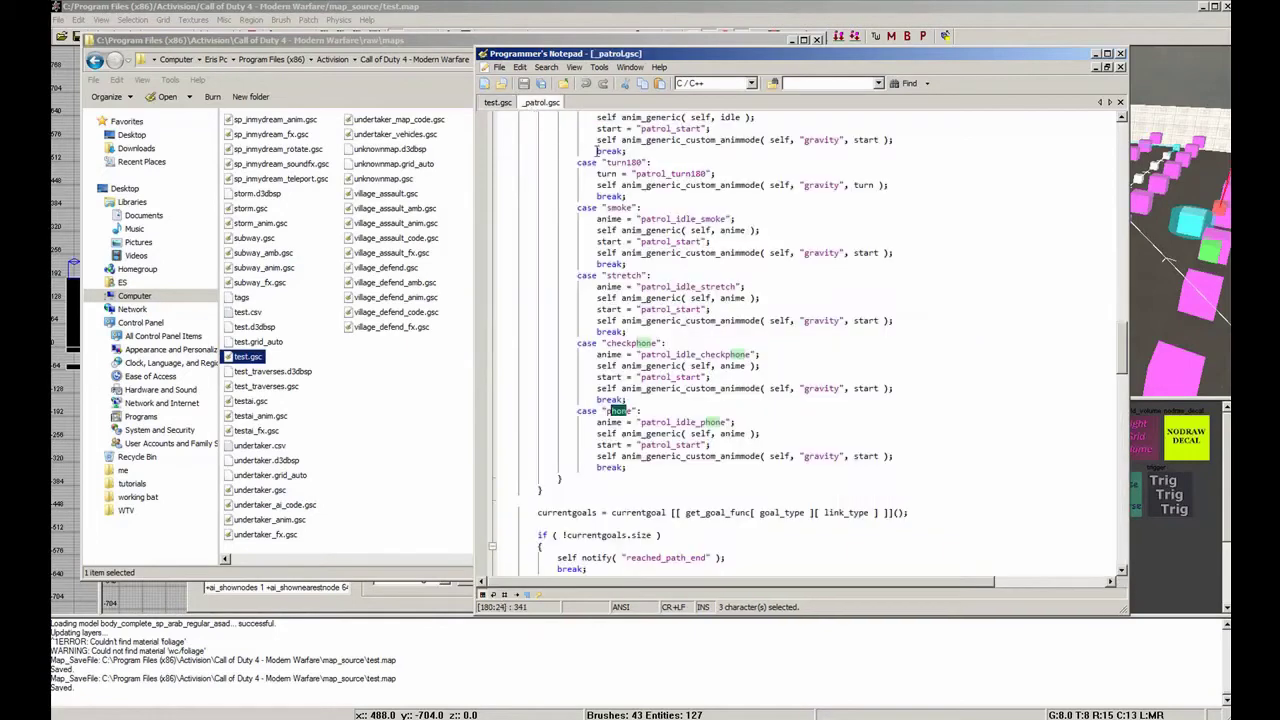
scroll(722, 287, up, 6)
drag(1134, 362, 1133, 190)
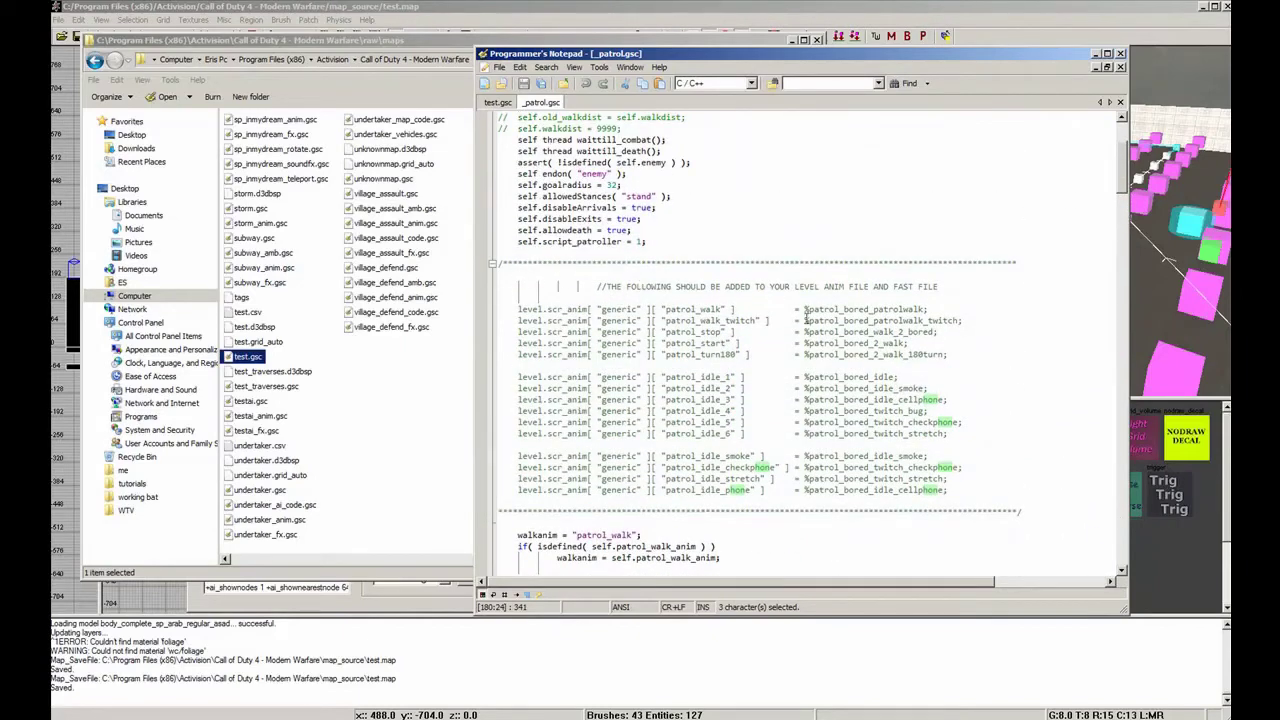
drag(829, 284, 920, 287)
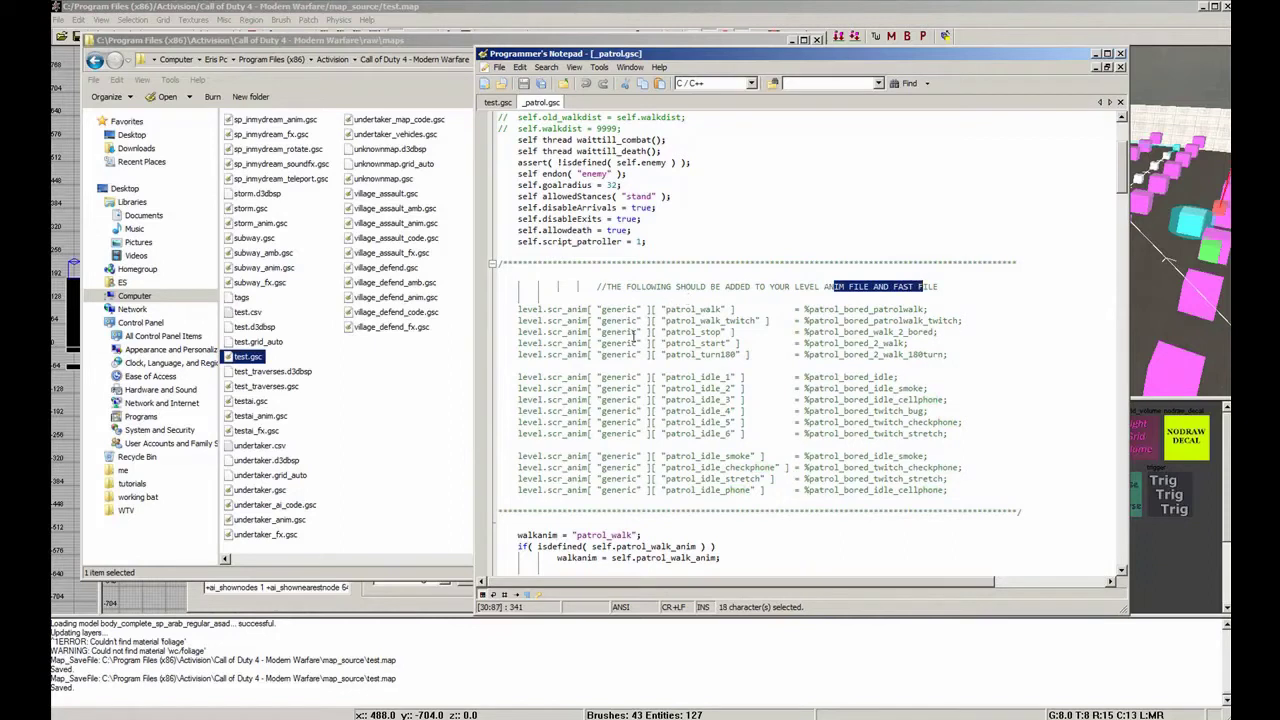
drag(968, 487, 502, 309)
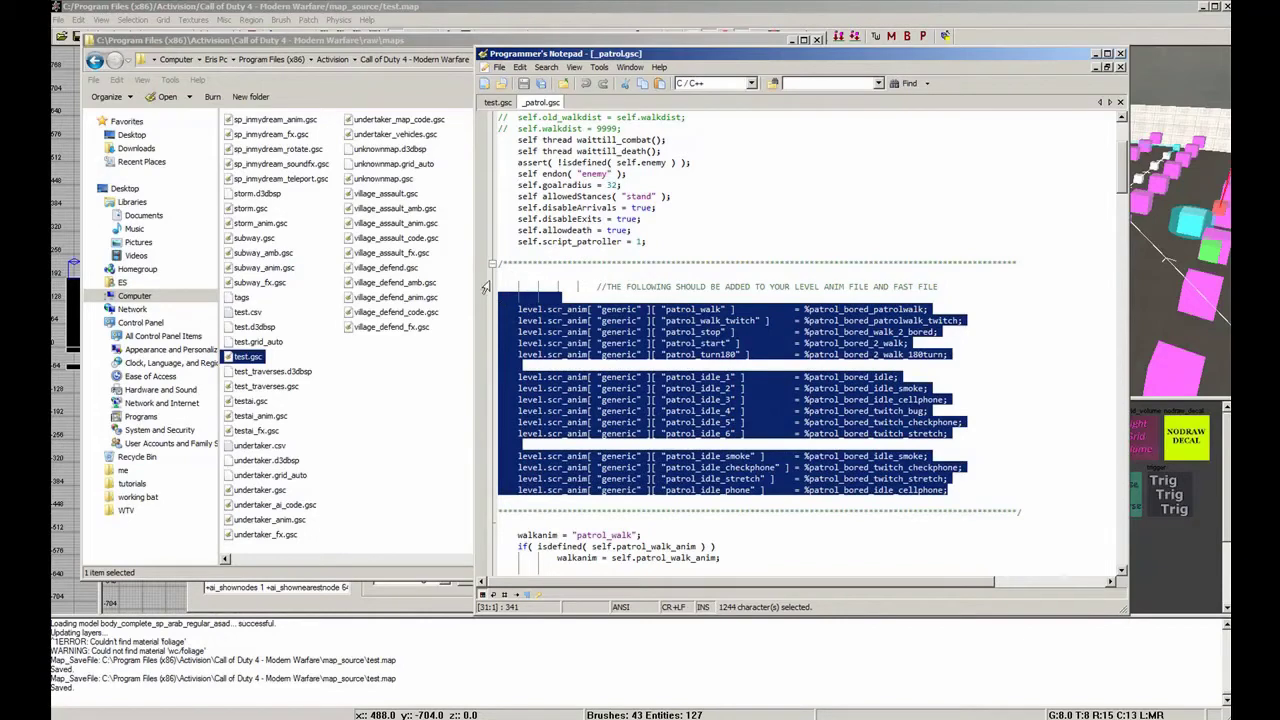
click(492, 104)
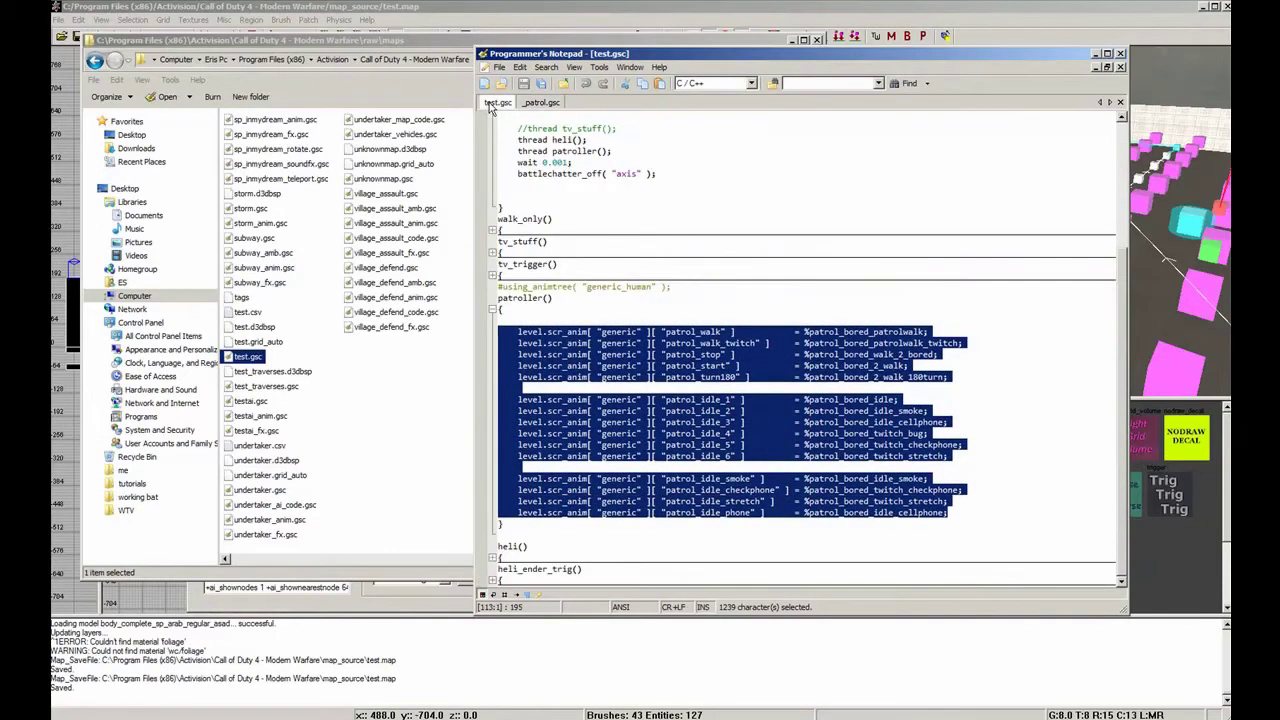
click(1096, 53)
right_drag(1016, 222, 1063, 175)
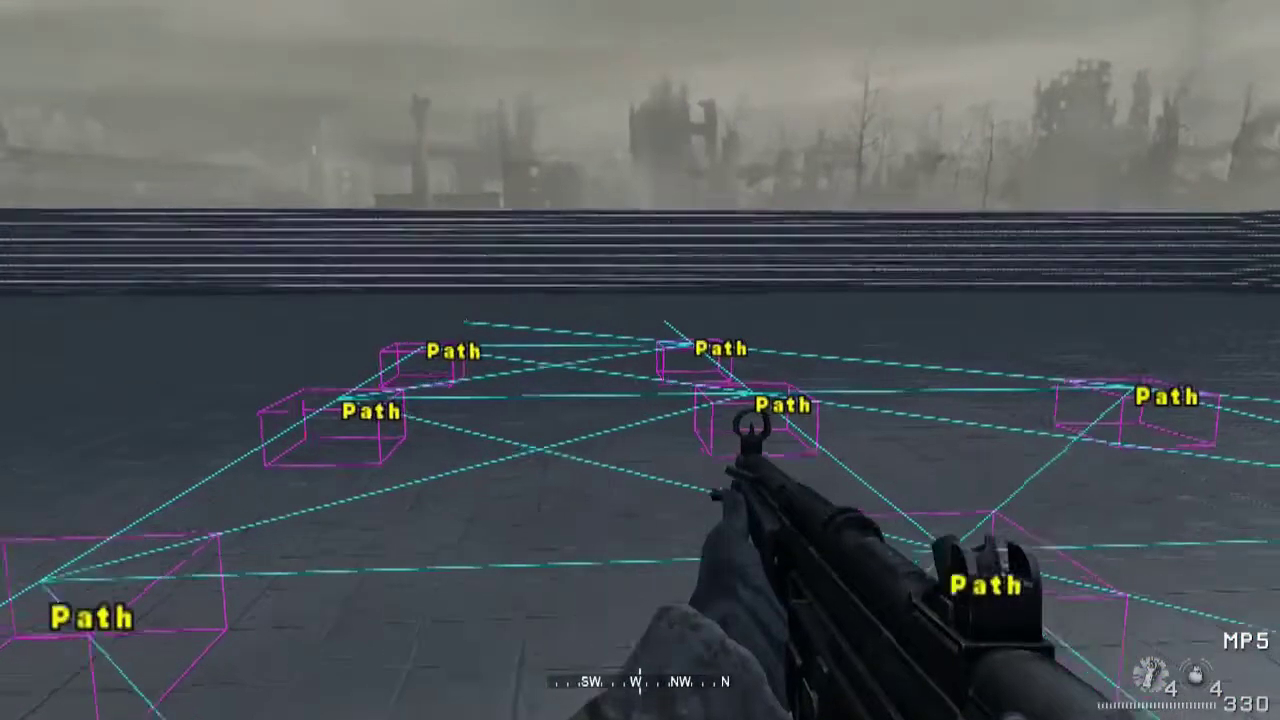
key(w)
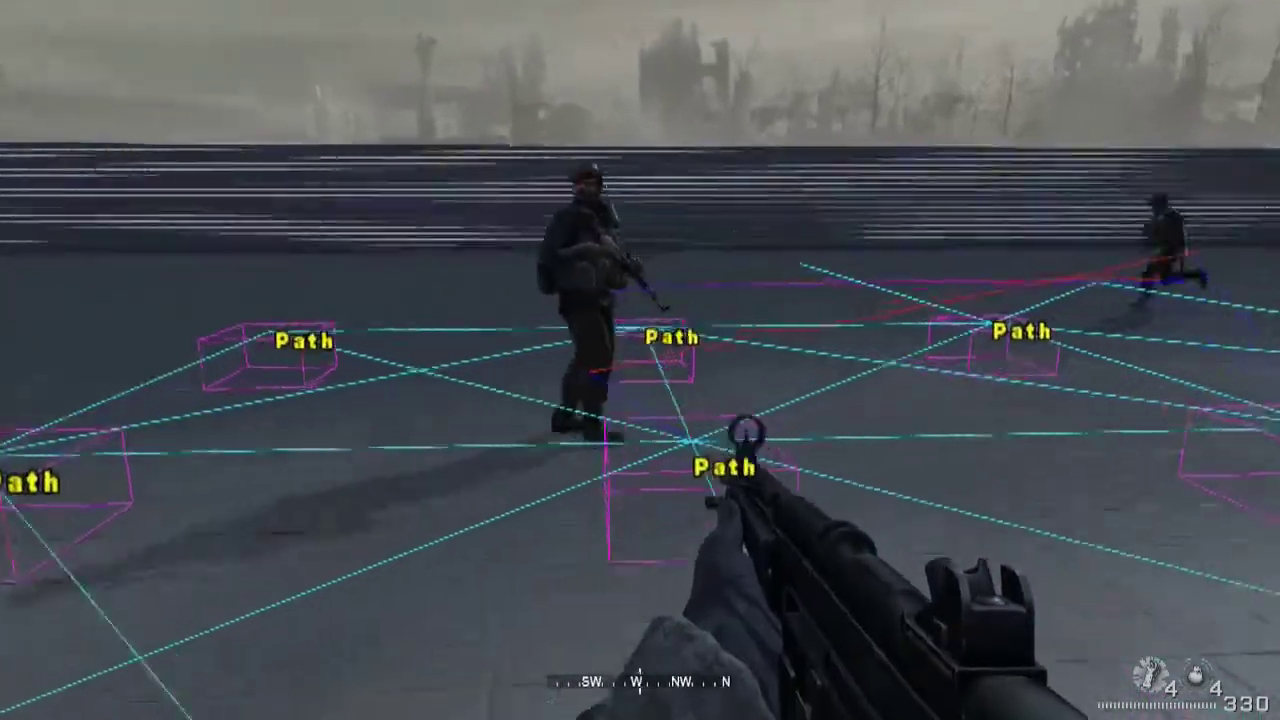
key(w)
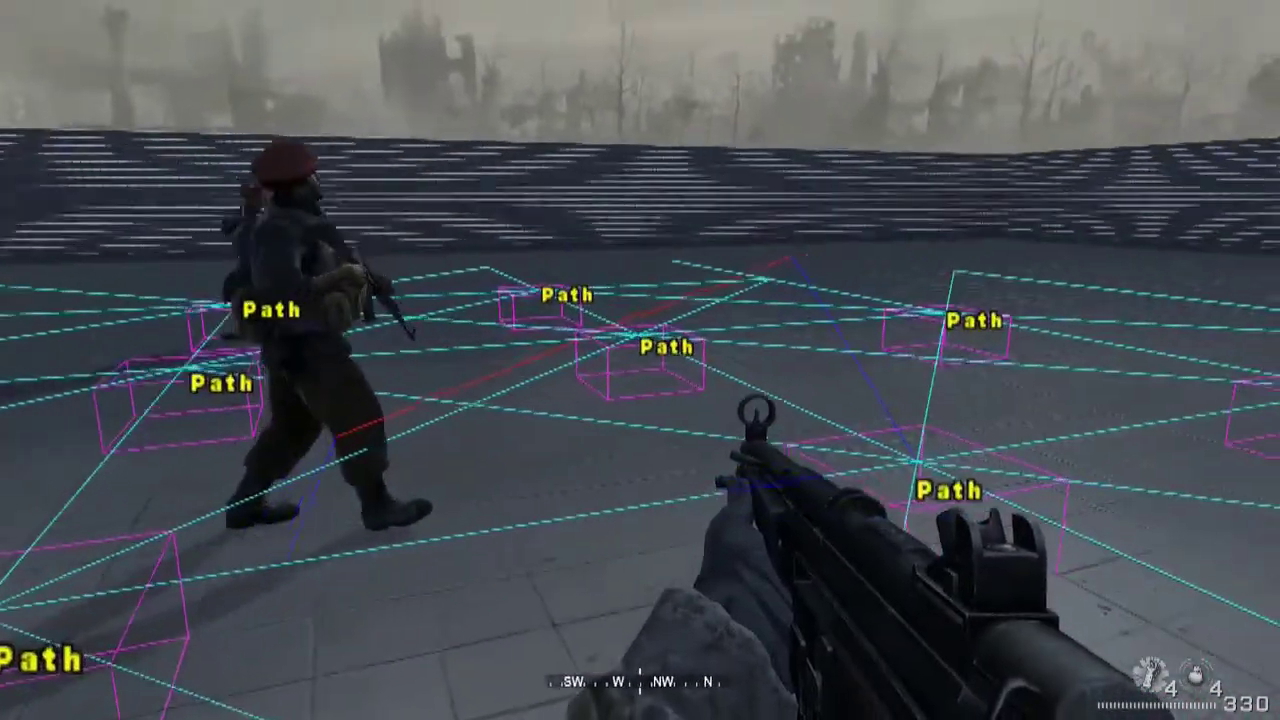
key(w)
key(d)
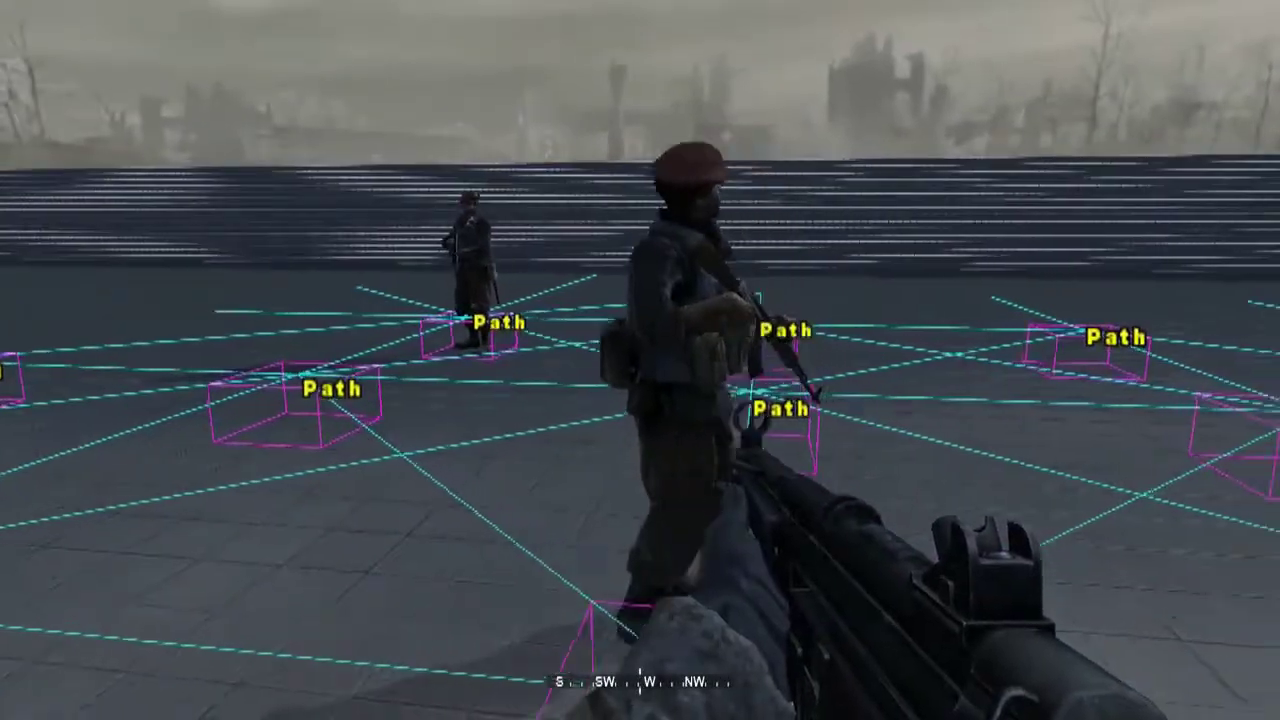
key(d)
key(w)
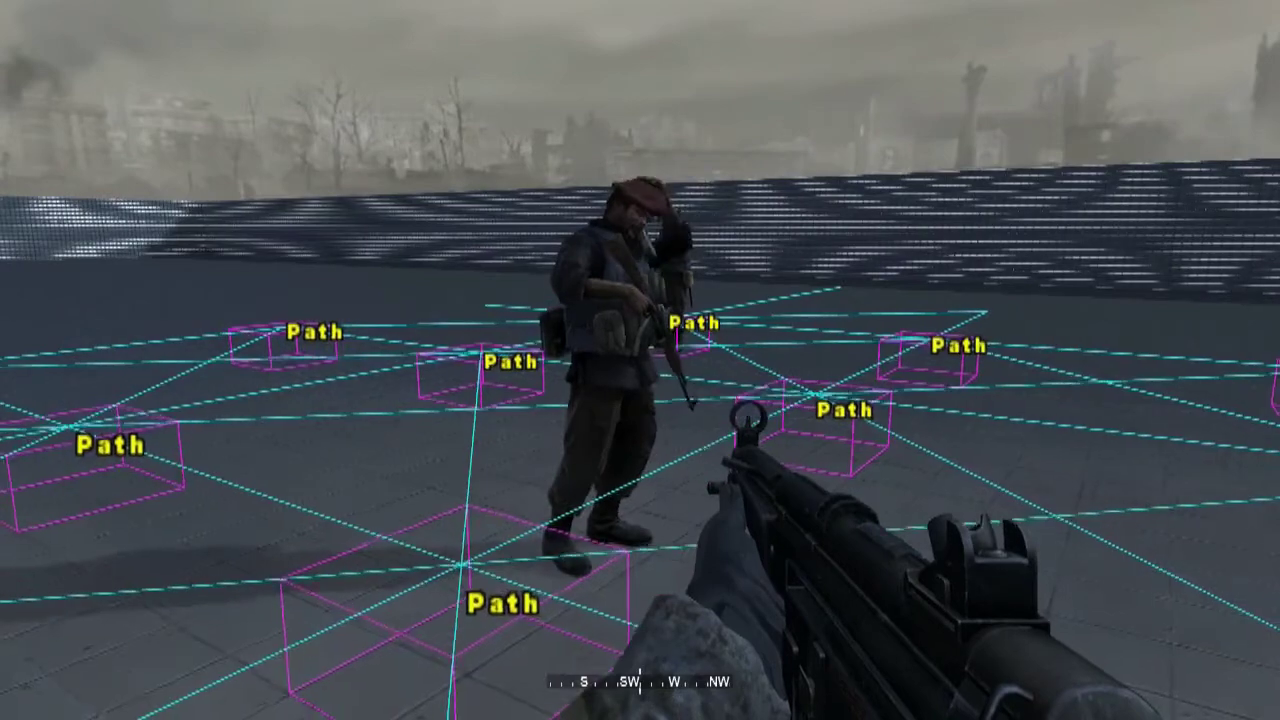
key(d)
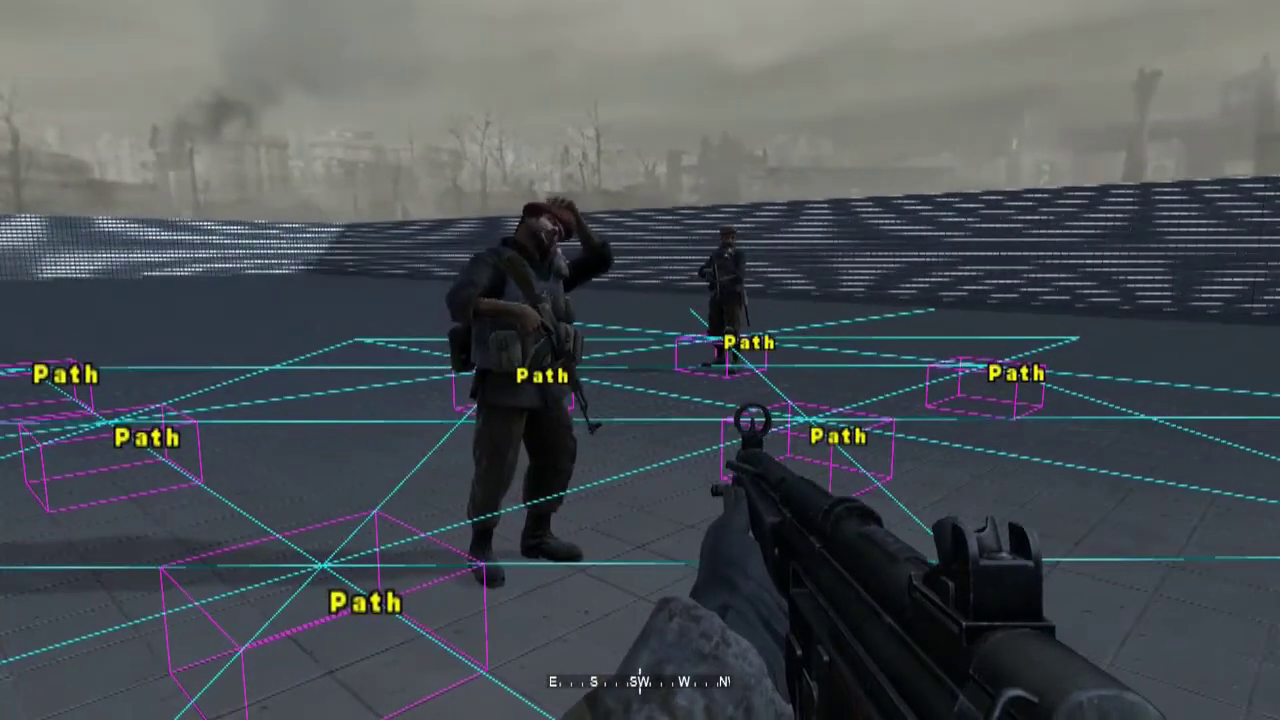